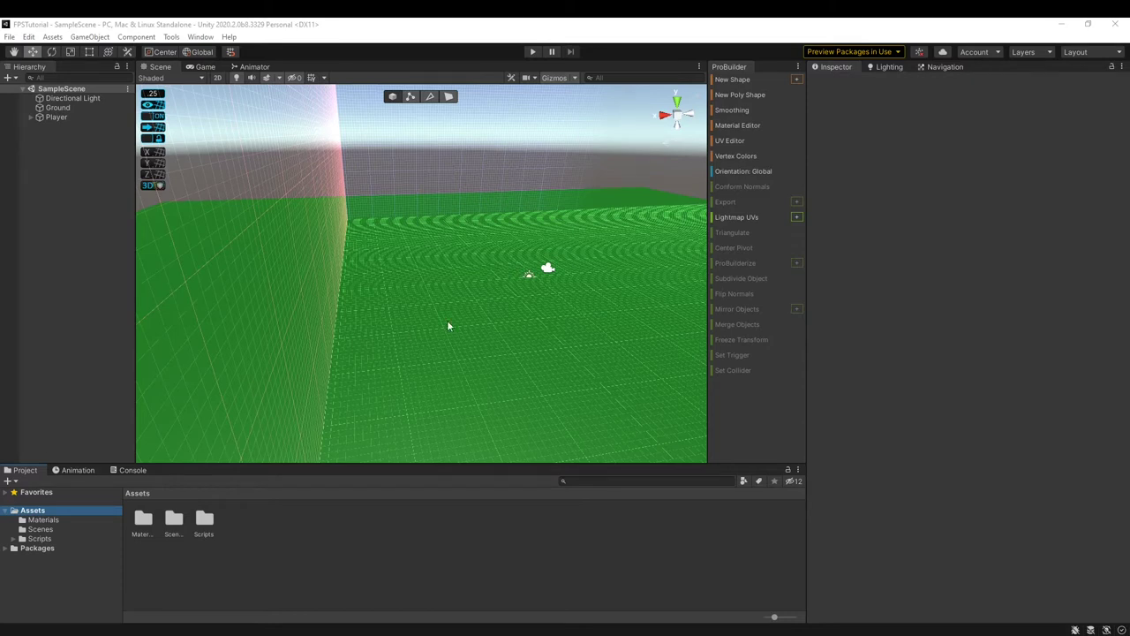
Open the ProBuilder window from the ProBuilder tools.
{"action": "left_click", "coordinate": [171, 36]}
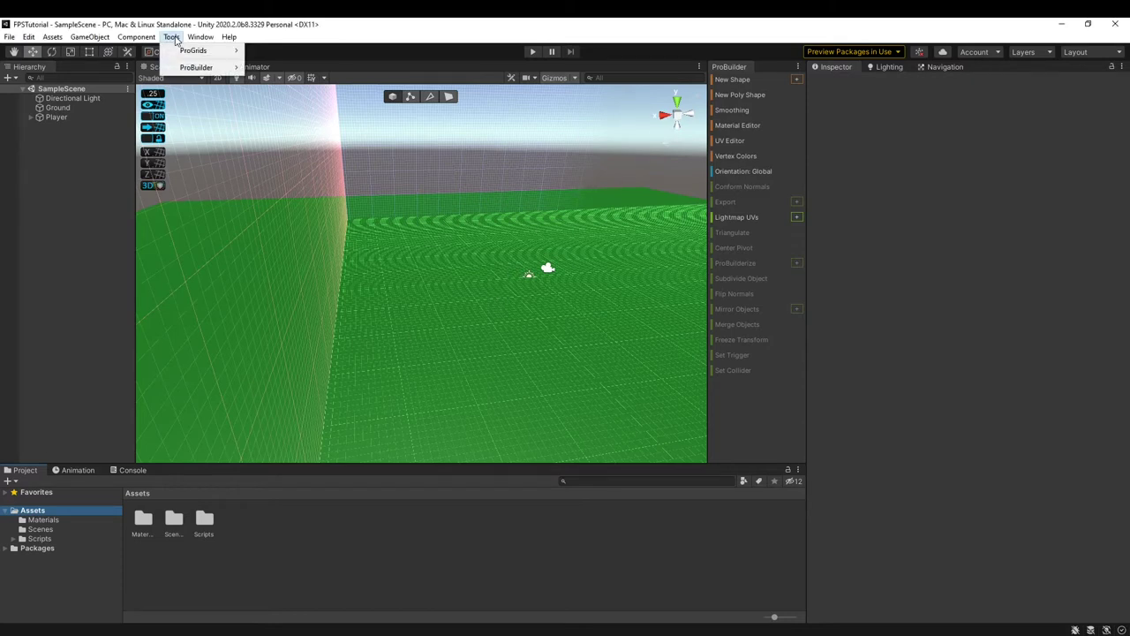
{"action": "mouse_move", "coordinate": [199, 67]}
{"action": "left_click", "coordinate": [341, 75]}
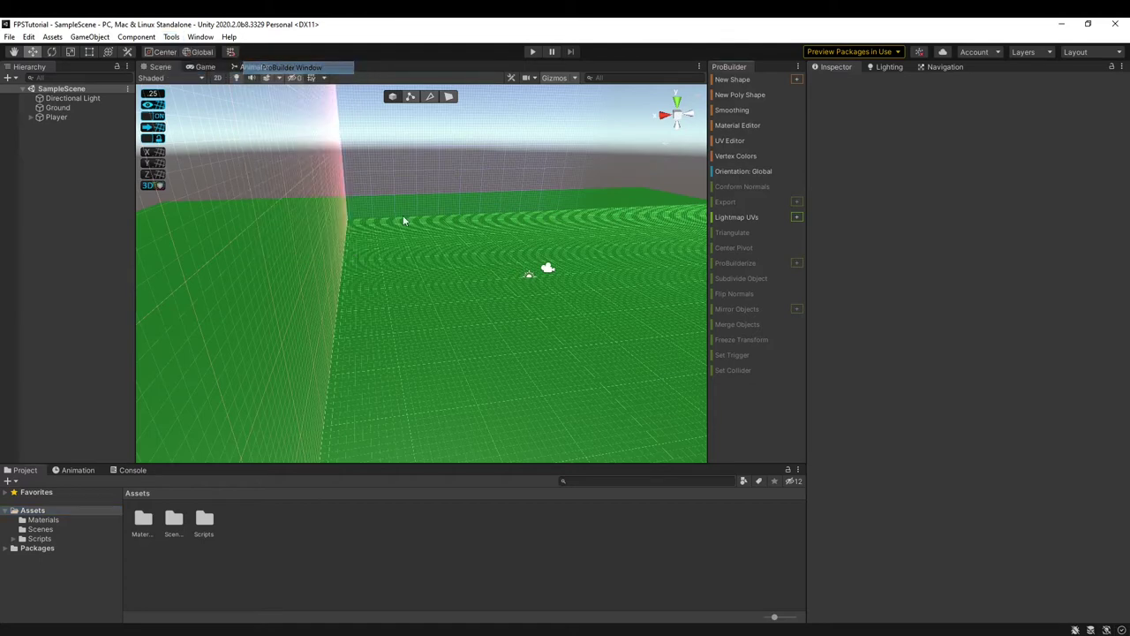
{"action": "right_click_drag", "start_coordinate": [606, 194], "coordinate": [558, 157]}
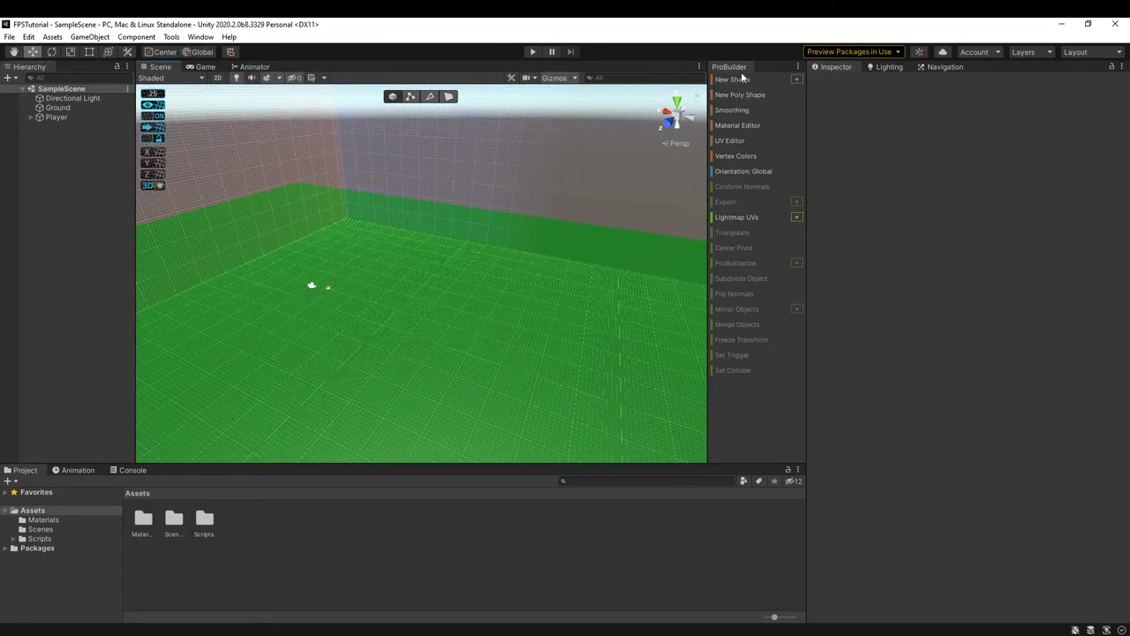
Open the settings for a new ProBuilder shape and move the Shape Tool window over the scene view.
{"action": "left_click", "coordinate": [794, 79]}
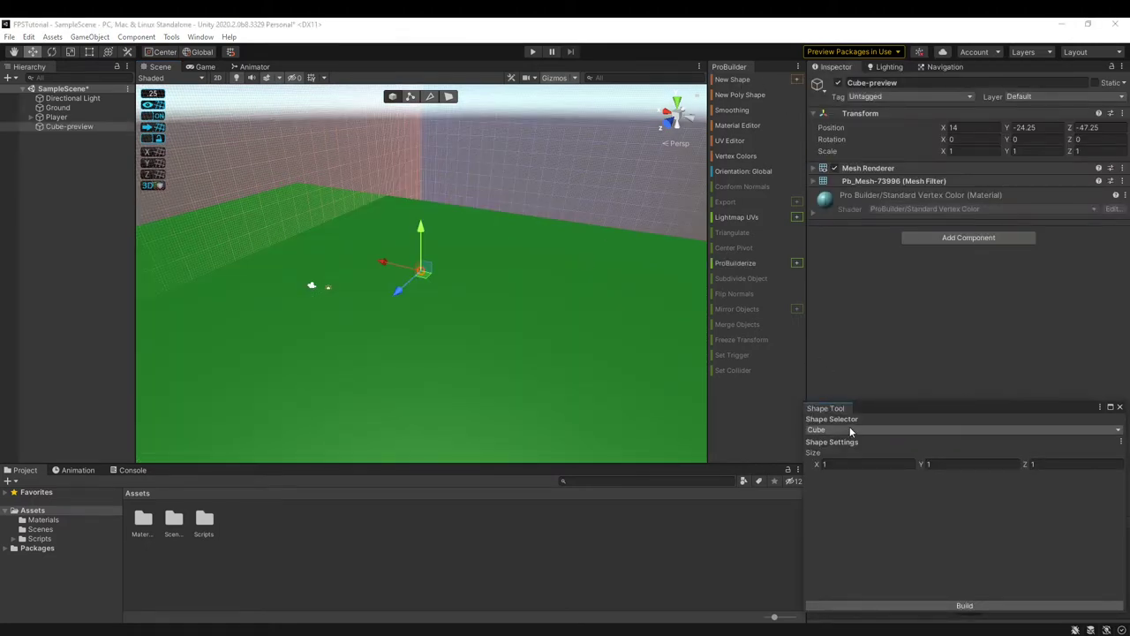
{"action": "left_click_drag", "start_coordinate": [856, 414], "coordinate": [458, 313]}
{"action": "left_click", "coordinate": [462, 312]}
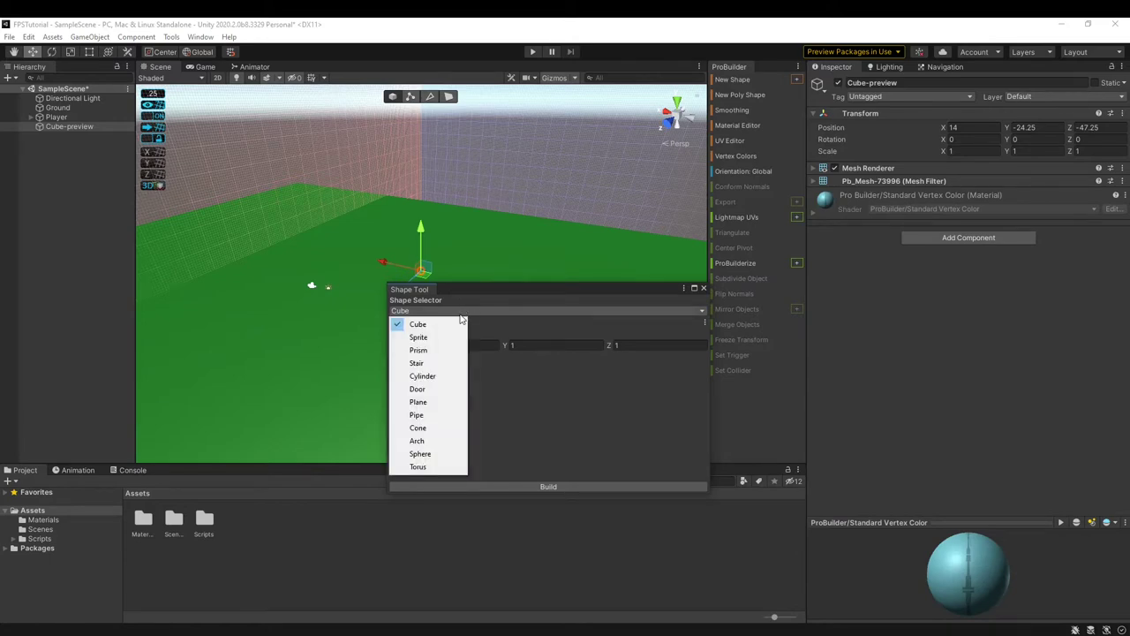
Bring the shape preview close in the scene and preview the Sprite and Prism shapes.
{"action": "key", "text": "w"}
{"action": "right_click_drag", "start_coordinate": [494, 217], "coordinate": [489, 302]}
{"action": "left_click", "coordinate": [470, 310]}
{"action": "left_click", "coordinate": [471, 310]}
{"action": "right_click", "coordinate": [471, 310]}
{"action": "left_click", "coordinate": [471, 310]}
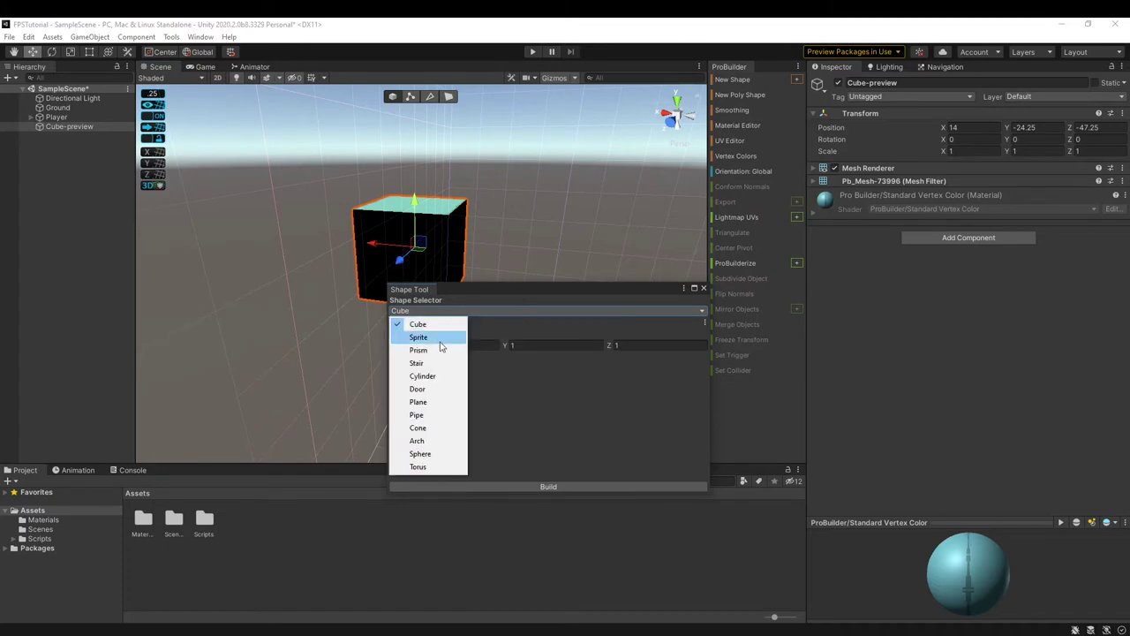
{"action": "left_click", "coordinate": [440, 342]}
{"action": "left_click", "coordinate": [447, 310]}
{"action": "left_click", "coordinate": [447, 349]}
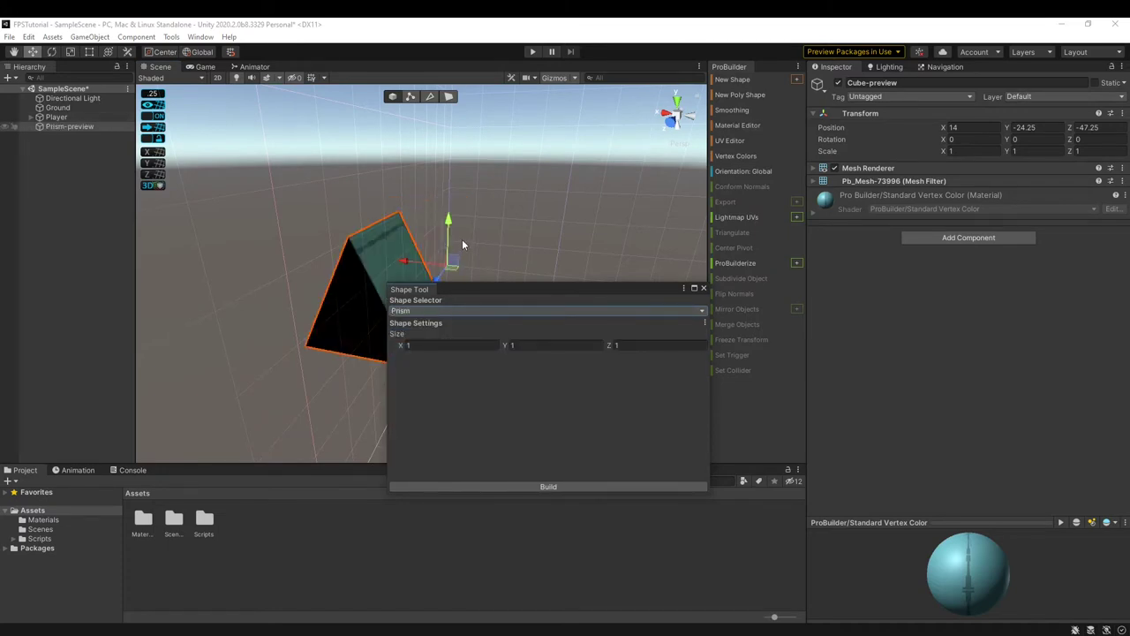
Preview the Stair, Cylinder and Door shapes one after another in the scene.
{"action": "right_click_drag", "start_coordinate": [462, 239], "coordinate": [286, 235]}
{"action": "left_click", "coordinate": [433, 311]}
{"action": "left_click", "coordinate": [434, 362]}
{"action": "left_click", "coordinate": [484, 310]}
{"action": "left_click", "coordinate": [416, 374]}
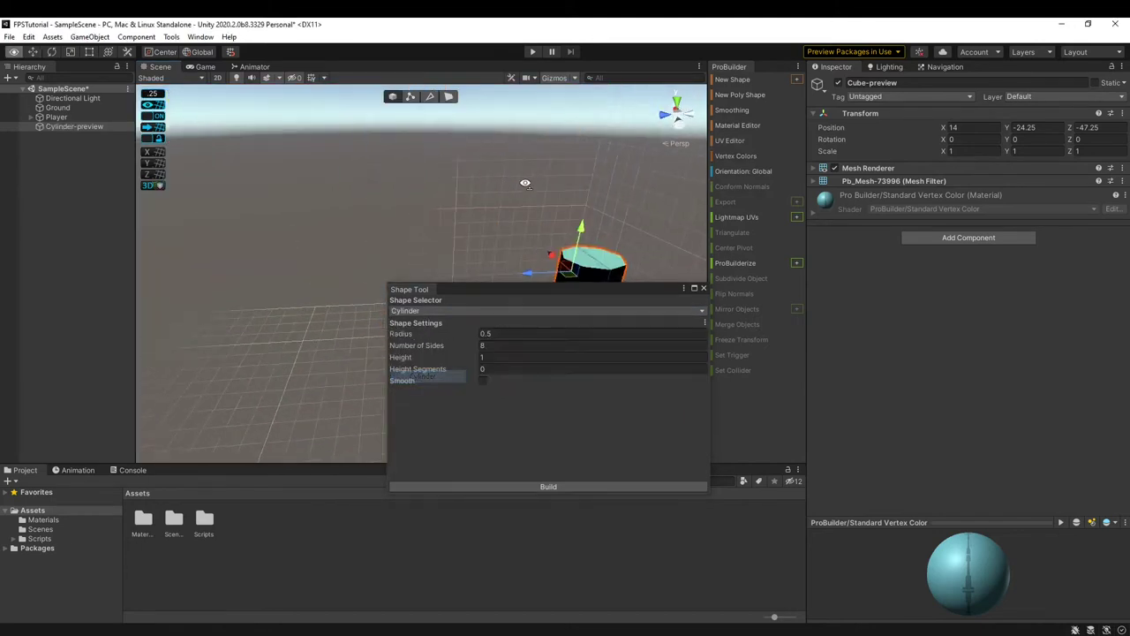
{"action": "right_click_drag", "start_coordinate": [519, 183], "coordinate": [497, 244]}
{"action": "left_click", "coordinate": [434, 311]}
{"action": "left_click", "coordinate": [432, 390]}
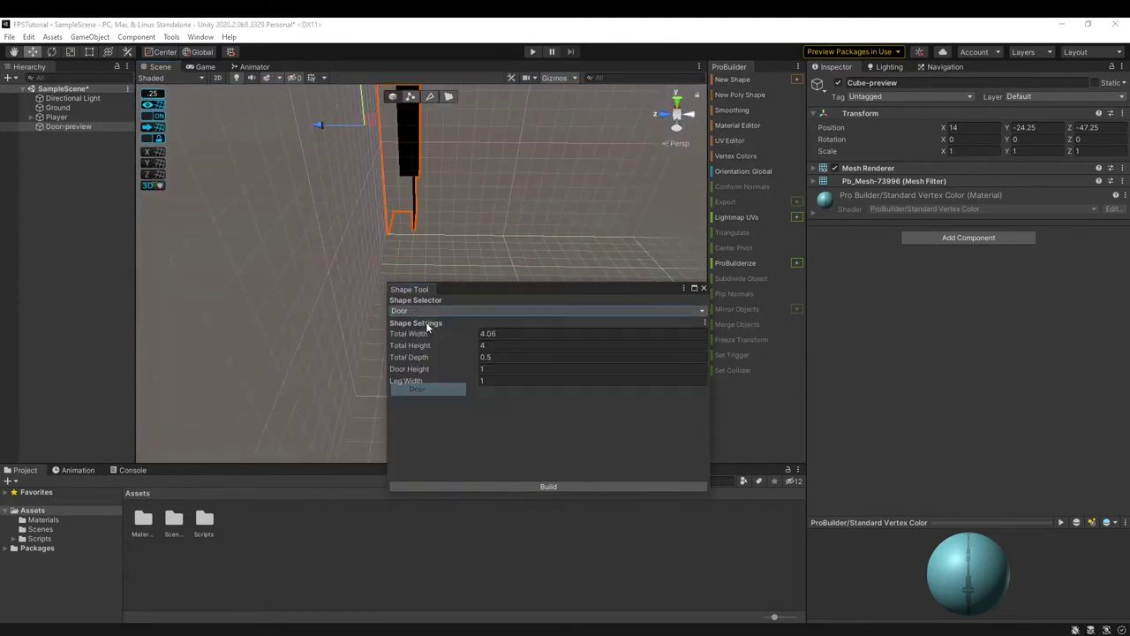
Preview the Plane, Pipe and Cone shapes one after another in the scene.
{"action": "left_click", "coordinate": [426, 313]}
{"action": "left_click_drag", "start_coordinate": [477, 209], "coordinate": [684, 189], "text": "alt"}
{"action": "left_click", "coordinate": [477, 311]}
{"action": "left_click", "coordinate": [419, 402]}
{"action": "left_click", "coordinate": [432, 311]}
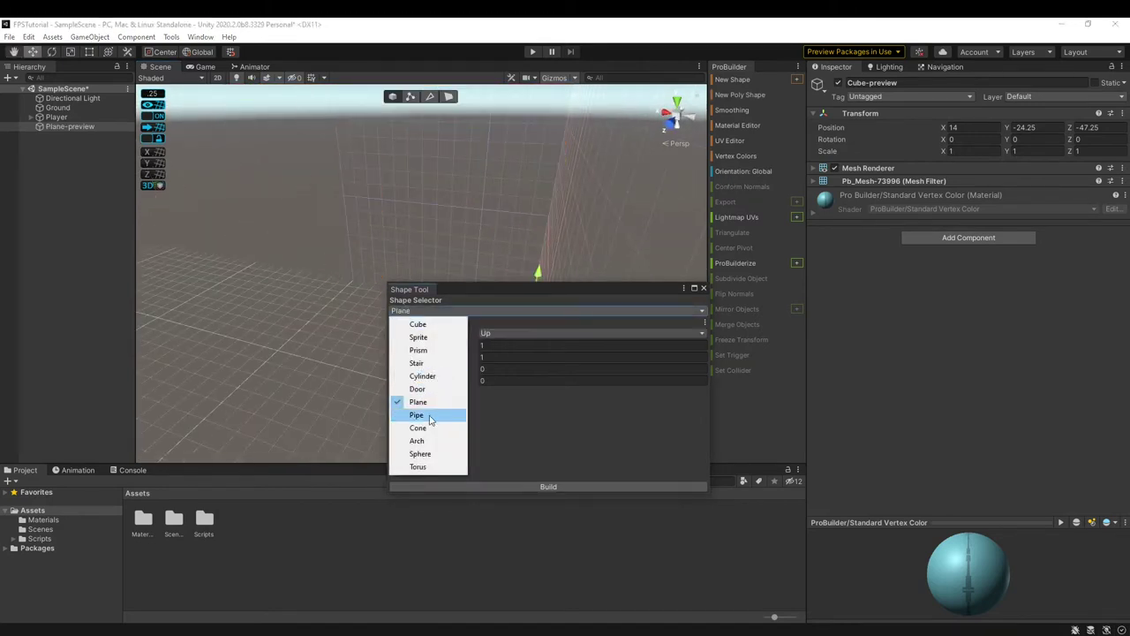
{"action": "left_click", "coordinate": [431, 416]}
{"action": "left_click", "coordinate": [433, 311]}
{"action": "left_click", "coordinate": [424, 428]}
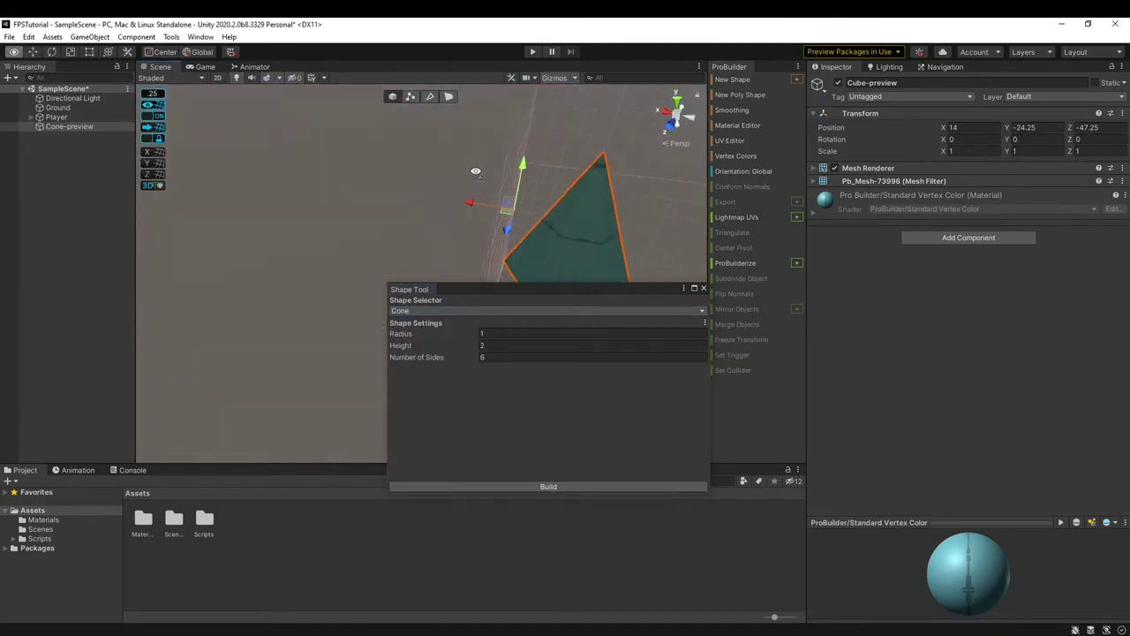
Preview the Arch and Sphere shapes in the scene.
{"action": "right_click_drag", "start_coordinate": [476, 172], "coordinate": [459, 232]}
{"action": "left_click", "coordinate": [443, 311]}
{"action": "left_click", "coordinate": [424, 438]}
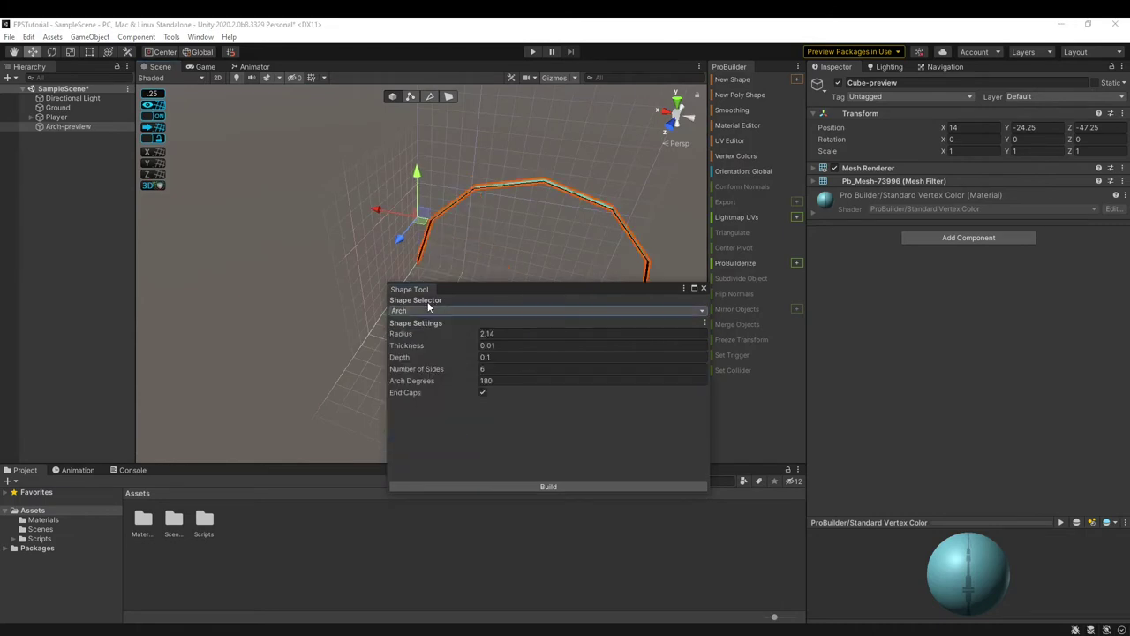
{"action": "left_click", "coordinate": [428, 309]}
{"action": "left_click", "coordinate": [431, 454]}
Preview the Torus shape and set its Rows to 12.
{"action": "left_click", "coordinate": [407, 311]}
{"action": "left_click", "coordinate": [424, 466]}
{"action": "right_click_drag", "start_coordinate": [543, 210], "coordinate": [491, 285]}
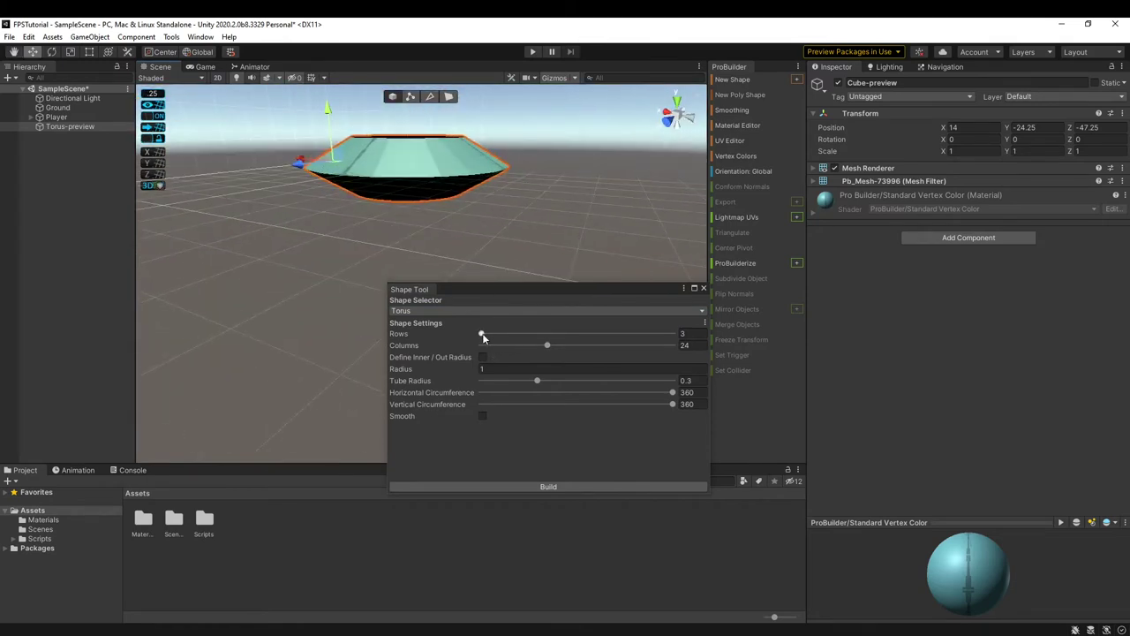
{"action": "left_click_drag", "start_coordinate": [483, 337], "coordinate": [540, 335]}
{"action": "right_click_drag", "start_coordinate": [536, 228], "coordinate": [543, 255]}
{"action": "key", "text": "w"}
{"action": "key", "text": "s"}
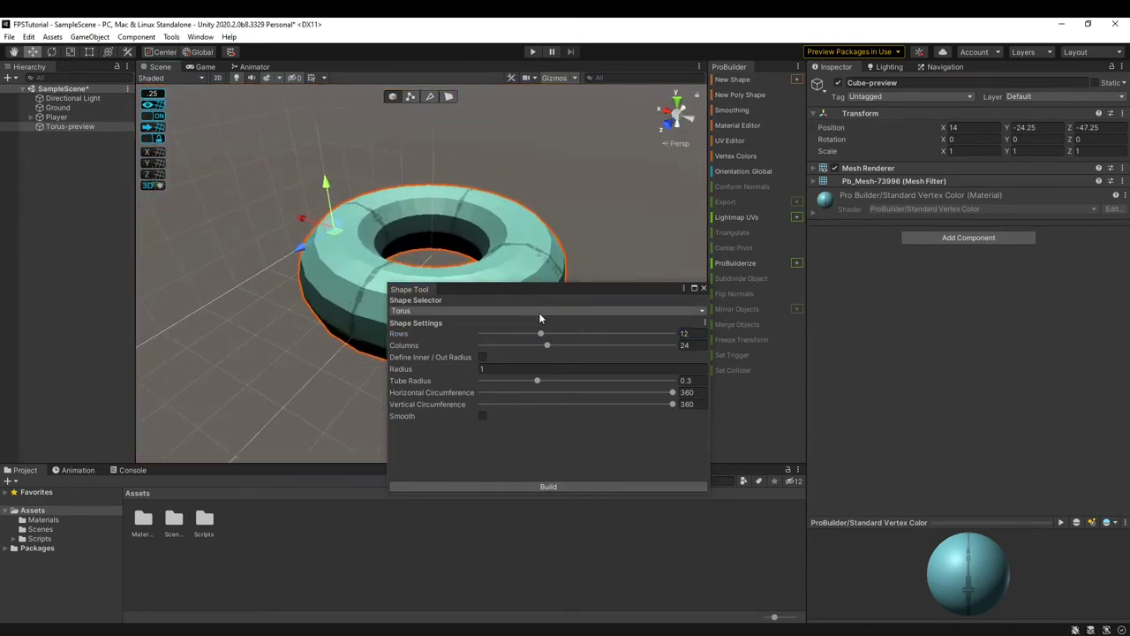
Build a Cube shape with size 1 × 1 × 1 and close the Shape Tool.
{"action": "left_click", "coordinate": [539, 313]}
{"action": "left_click", "coordinate": [447, 324]}
{"action": "key", "text": "f"}
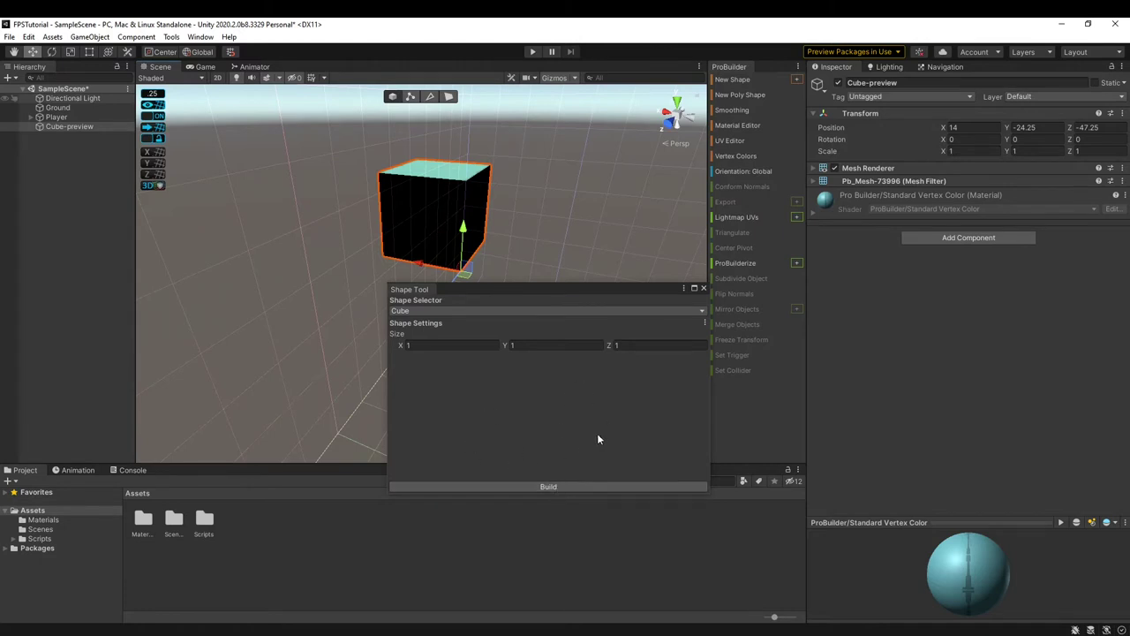
{"action": "left_click", "coordinate": [603, 487]}
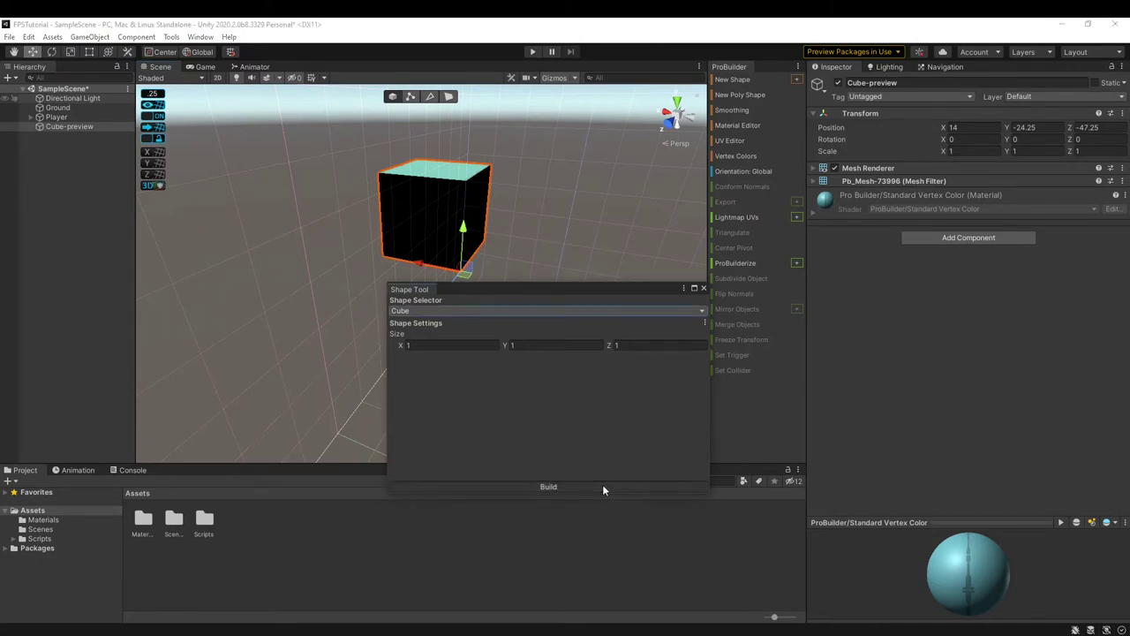
{"action": "left_click", "coordinate": [704, 289]}
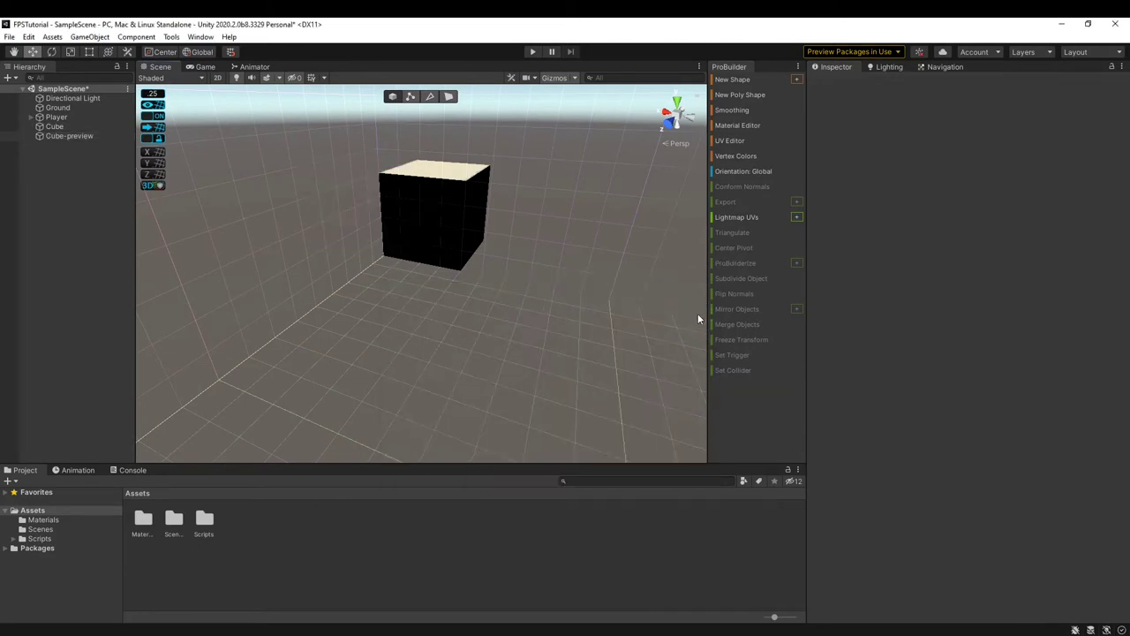
Set the new cube's position to X 0, Y 0, Z 0 and bring it into view.
{"action": "left_click", "coordinate": [78, 128]}
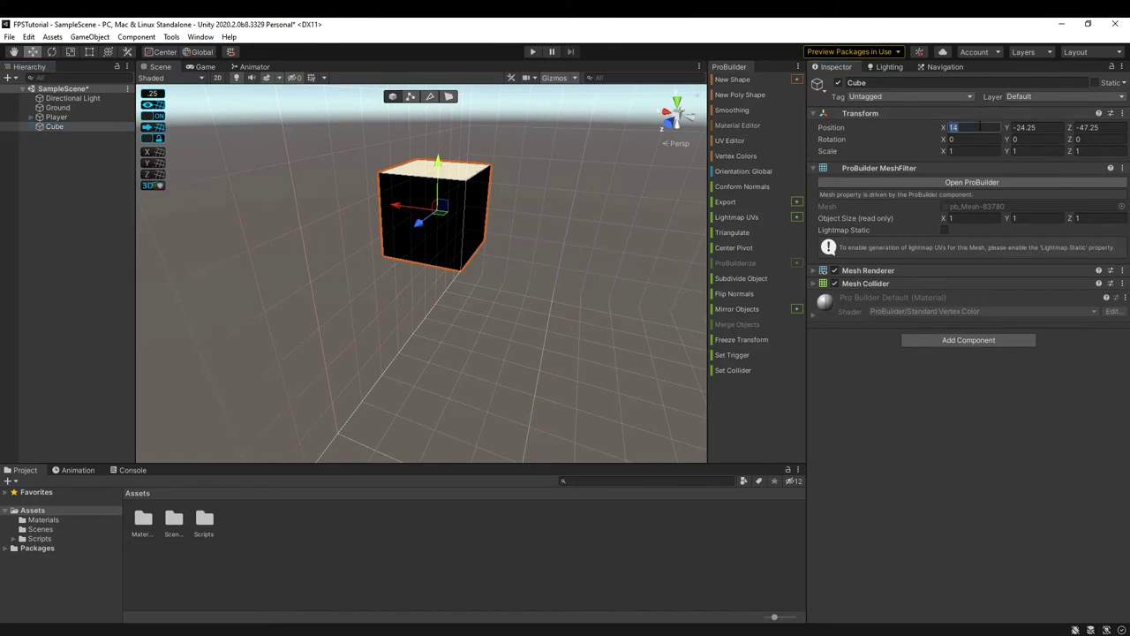
{"action": "type", "text": "0"}
{"action": "left_click", "coordinate": [1036, 132]}
{"action": "type", "text": "0"}
{"action": "left_click", "coordinate": [1096, 132]}
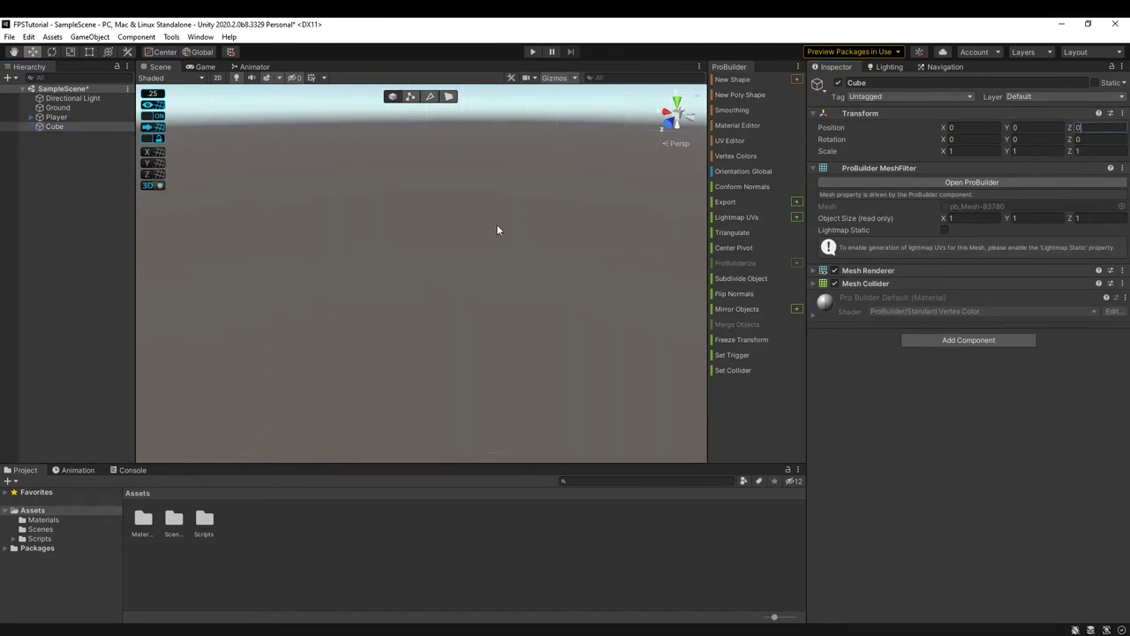
{"action": "right_click_drag", "start_coordinate": [435, 235], "coordinate": [343, 289]}
{"action": "key", "text": "s"}
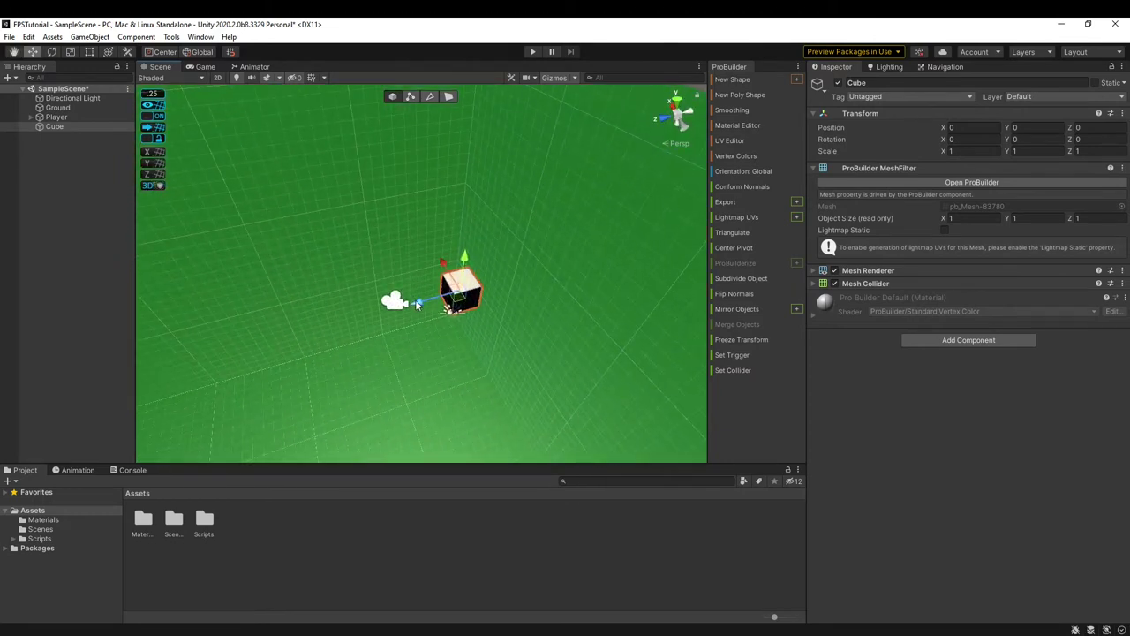
Move the cube along the Z axis to position Z -16, clear of the player.
{"action": "left_click_drag", "start_coordinate": [420, 304], "coordinate": [631, 238]}
{"action": "key", "text": "d"}
{"action": "right_click_drag", "start_coordinate": [452, 327], "coordinate": [421, 301]}
{"action": "left_click_drag", "start_coordinate": [405, 302], "coordinate": [570, 280]}
{"action": "mouse_move", "coordinate": [557, 229]}
{"action": "right_mouse_down"}
{"action": "mouse_move", "coordinate": [584, 195]}
{"action": "mouse_move", "coordinate": [564, 220]}
{"action": "right_mouse_up"}
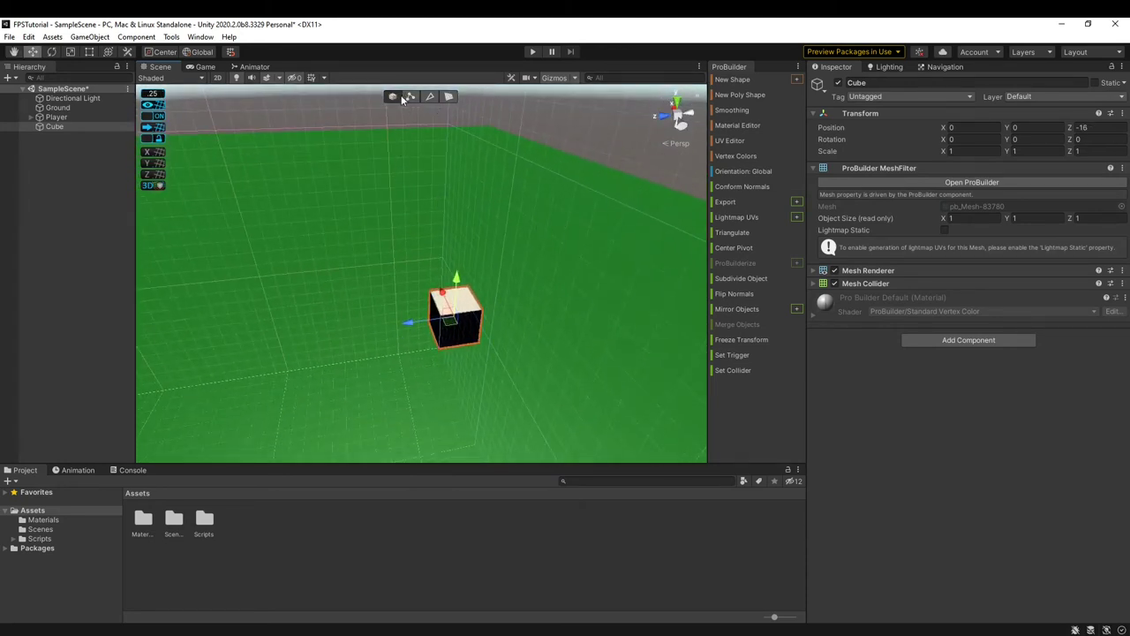
Collapse the cube's ProBuilder MeshFilter component and switch the cube to vertex editing.
{"action": "left_click", "coordinate": [448, 97]}
{"action": "left_click", "coordinate": [892, 168]}
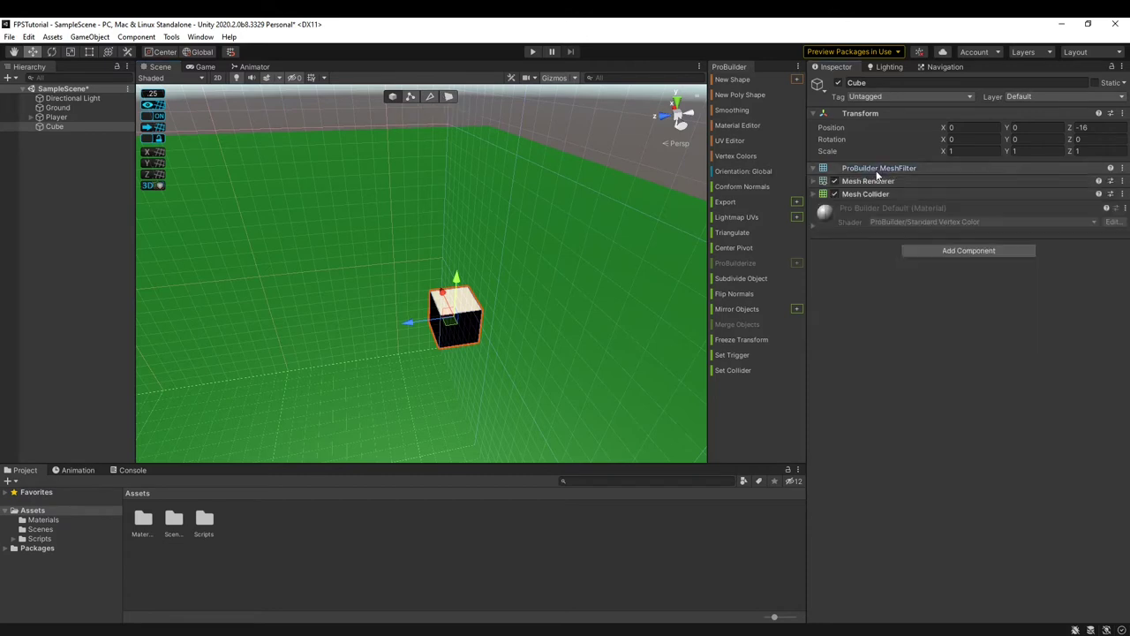
{"action": "left_click", "coordinate": [429, 98]}
{"action": "key", "text": "f"}
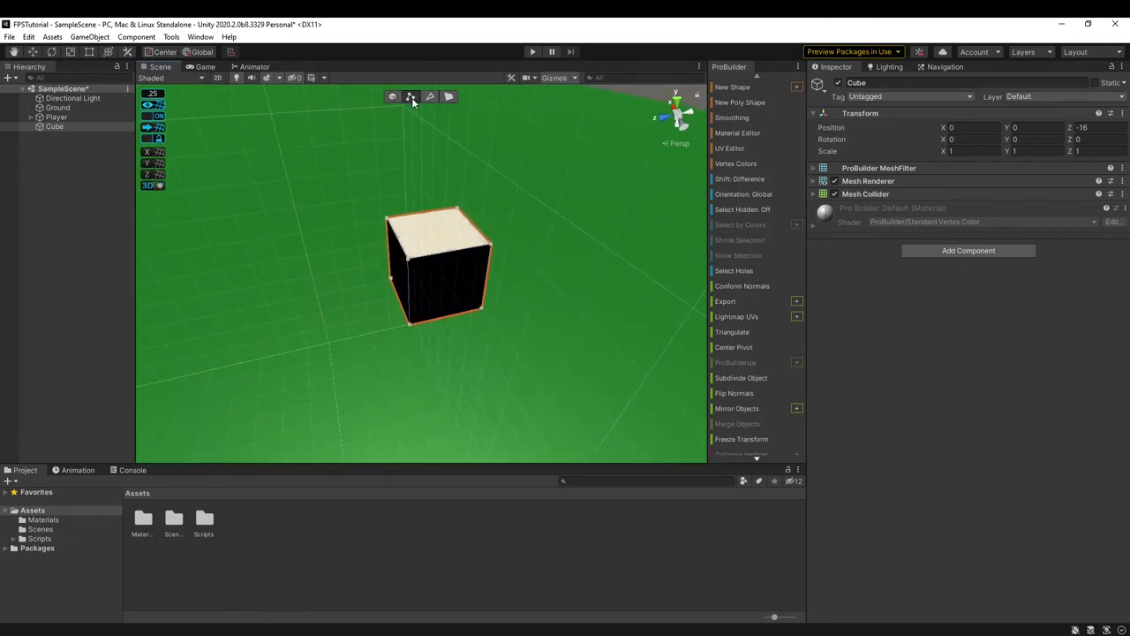
Try moving one top corner vertex of the cube along the Z axis.
{"action": "left_click", "coordinate": [408, 259]}
{"action": "mouse_move", "coordinate": [409, 259]}
{"action": "left_mouse_down", "text": "alt"}
{"action": "mouse_move", "coordinate": [492, 258]}
{"action": "mouse_move", "coordinate": [313, 264]}
{"action": "mouse_move", "coordinate": [411, 244]}
{"action": "left_mouse_up", "text": "alt"}
{"action": "scroll", "coordinate": [492, 258], "scroll_direction": "up", "scroll_amount": 8}
{"action": "right_click_drag", "start_coordinate": [411, 244], "coordinate": [382, 252]}
{"action": "left_click_drag", "start_coordinate": [361, 246], "coordinate": [265, 259]}
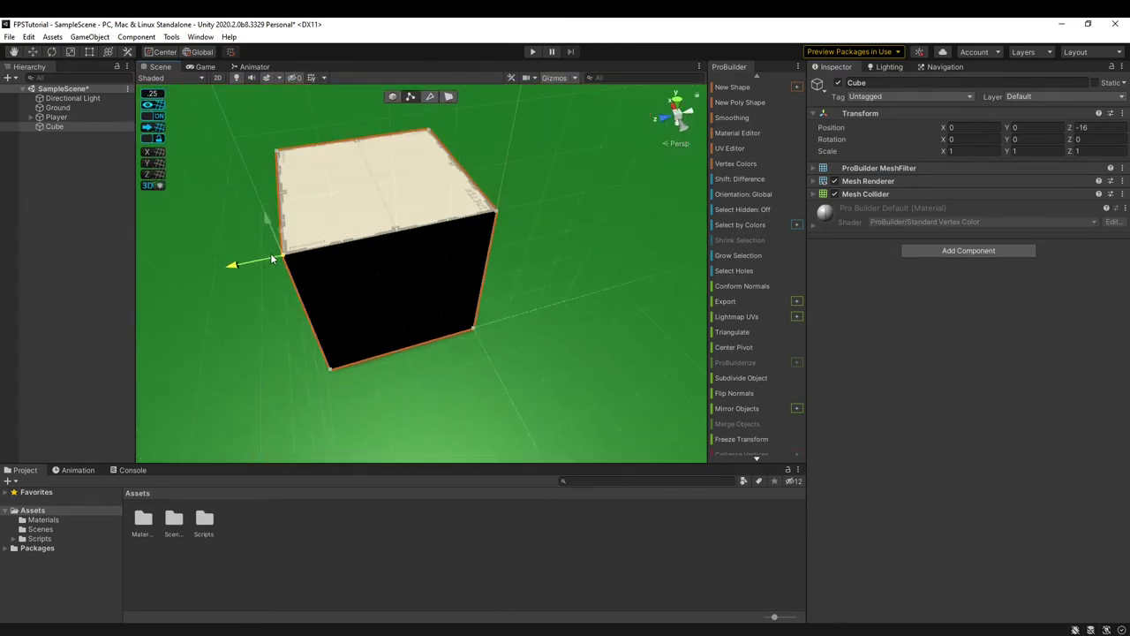
Switch to edge editing and try moving a top edge of the cube along the X axis.
{"action": "left_click", "coordinate": [430, 99]}
{"action": "left_click", "coordinate": [446, 226]}
{"action": "right_click_drag", "start_coordinate": [451, 225], "coordinate": [620, 253]}
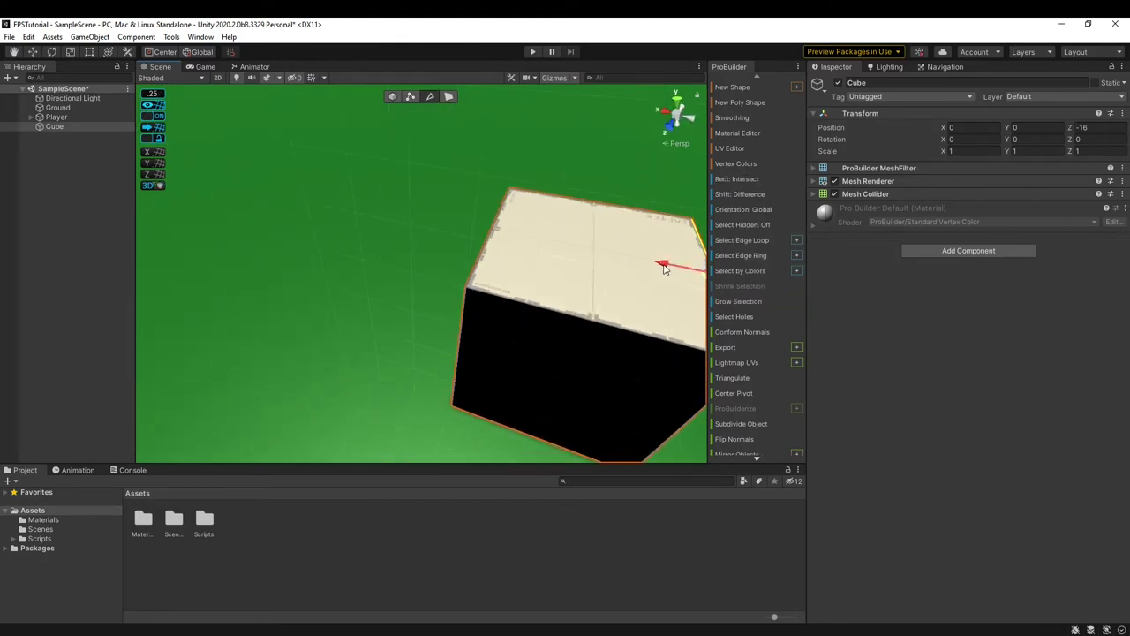
{"action": "left_click_drag", "start_coordinate": [664, 270], "coordinate": [687, 276]}
Switch to face editing, select the cube's top face and undo the last change.
{"action": "left_click", "coordinate": [451, 96]}
{"action": "left_click_drag", "start_coordinate": [519, 233], "coordinate": [427, 313], "text": "alt"}
{"action": "left_click", "coordinate": [370, 236]}
{"action": "key", "text": "ctrl+z"}
Look through the ProBuilder tools offered for the selected top face.
{"action": "scroll", "coordinate": [427, 312], "scroll_direction": "down", "scroll_amount": 5}
{"action": "scroll", "coordinate": [489, 227], "scroll_direction": "up", "scroll_amount": 5}
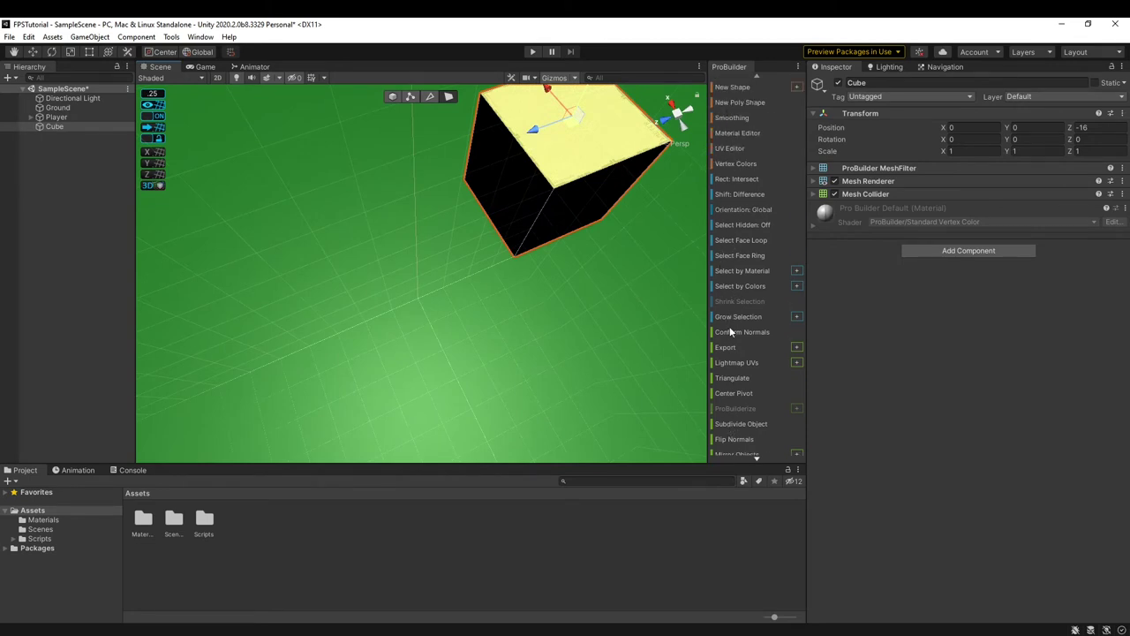
{"action": "scroll", "coordinate": [730, 336], "scroll_direction": "down", "scroll_amount": 5}
{"action": "left_click_drag", "start_coordinate": [579, 256], "coordinate": [442, 156], "text": "alt"}
{"action": "scroll", "coordinate": [445, 155], "scroll_direction": "down", "scroll_amount": 2}
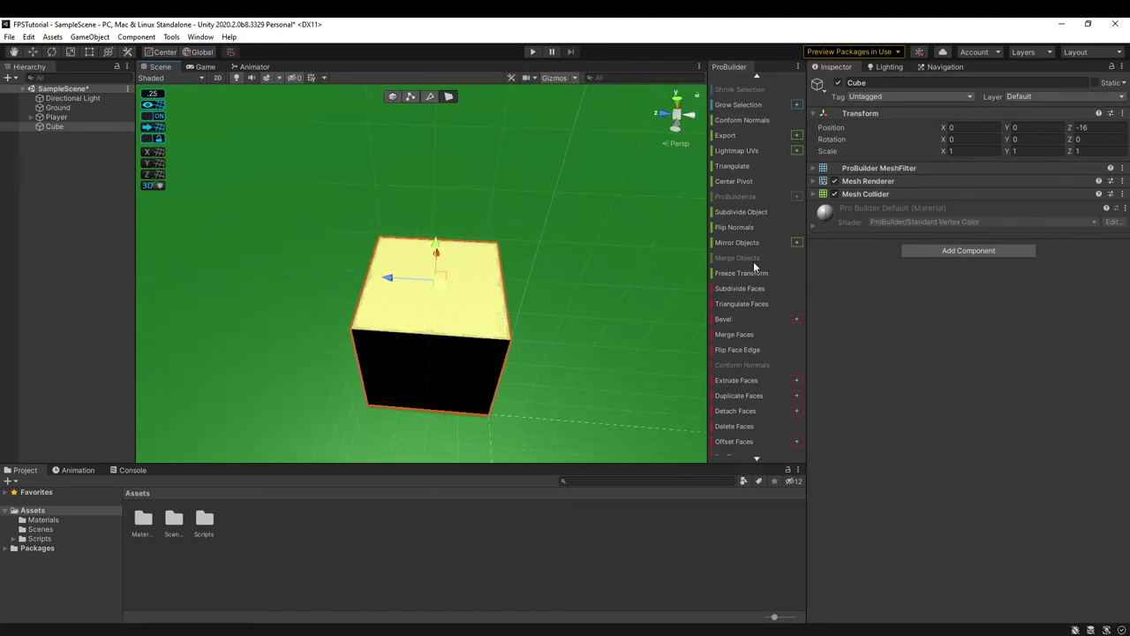
{"action": "left_click_drag", "start_coordinate": [554, 281], "coordinate": [631, 283], "text": "alt"}
{"action": "scroll", "coordinate": [633, 282], "scroll_direction": "up", "scroll_amount": 3}
{"action": "scroll", "coordinate": [746, 184], "scroll_direction": "up", "scroll_amount": 3}
{"action": "scroll", "coordinate": [746, 183], "scroll_direction": "up", "scroll_amount": 2}
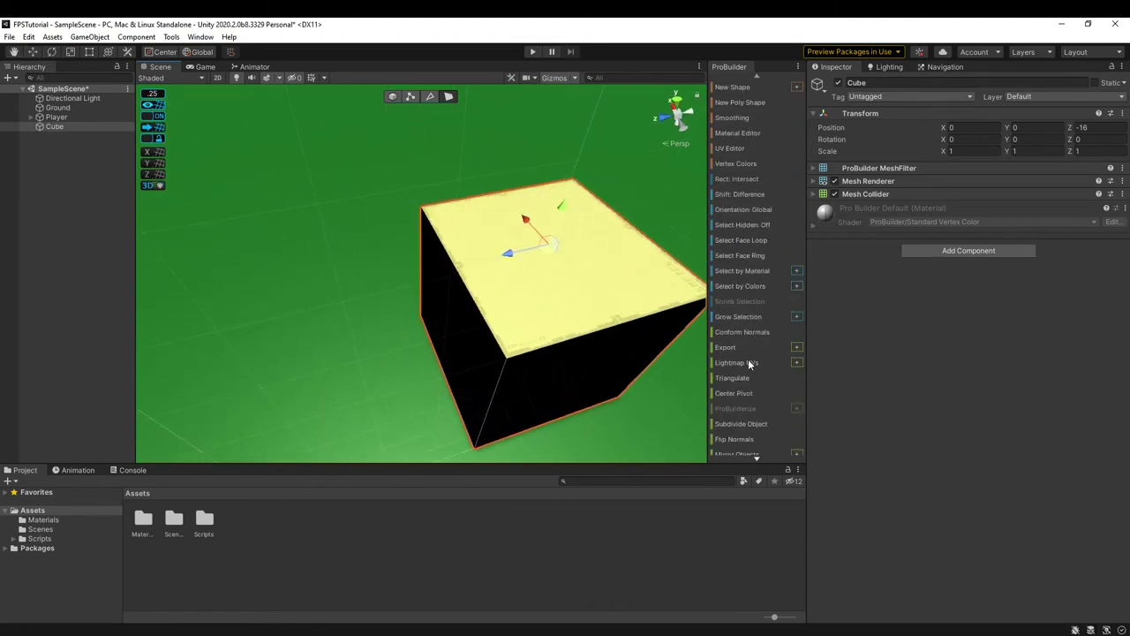
Extrude the cube's top face upward to form a tall block.
{"action": "right_click_drag", "start_coordinate": [483, 296], "coordinate": [391, 243]}
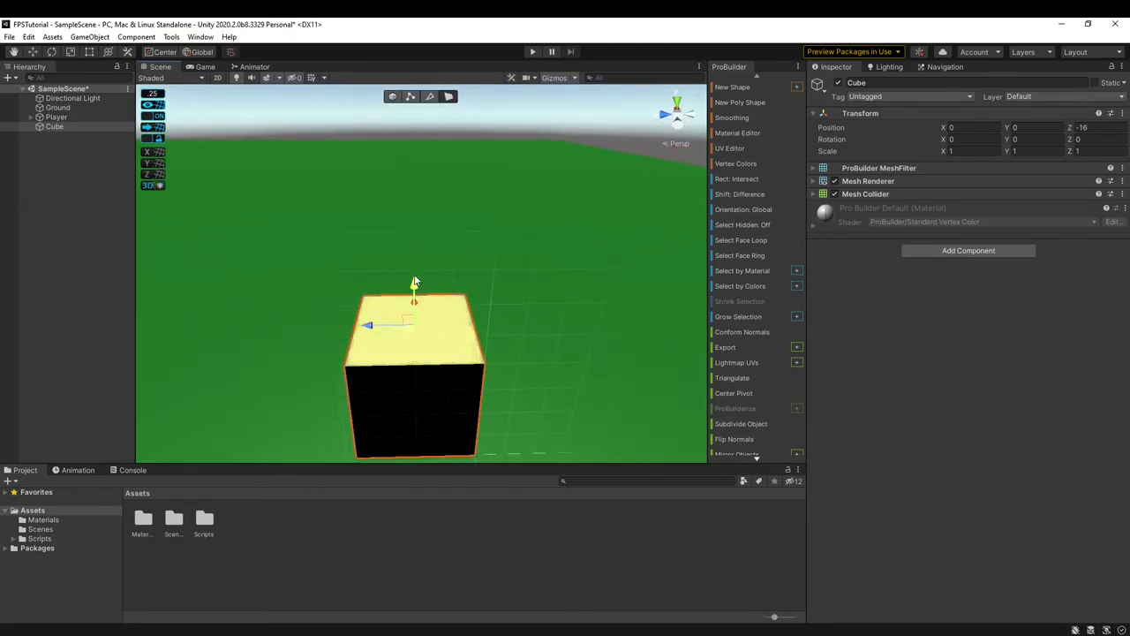
{"action": "mouse_move", "coordinate": [397, 285]}
{"action": "right_mouse_down"}
{"action": "mouse_move", "coordinate": [377, 318]}
{"action": "mouse_move", "coordinate": [397, 324]}
{"action": "mouse_move", "coordinate": [384, 318]}
{"action": "mouse_move", "coordinate": [398, 302]}
{"action": "right_mouse_up"}
{"action": "key", "text": "w"}
{"action": "key", "text": "s"}
{"action": "key", "text": "a"}
{"action": "key", "text": "s"}
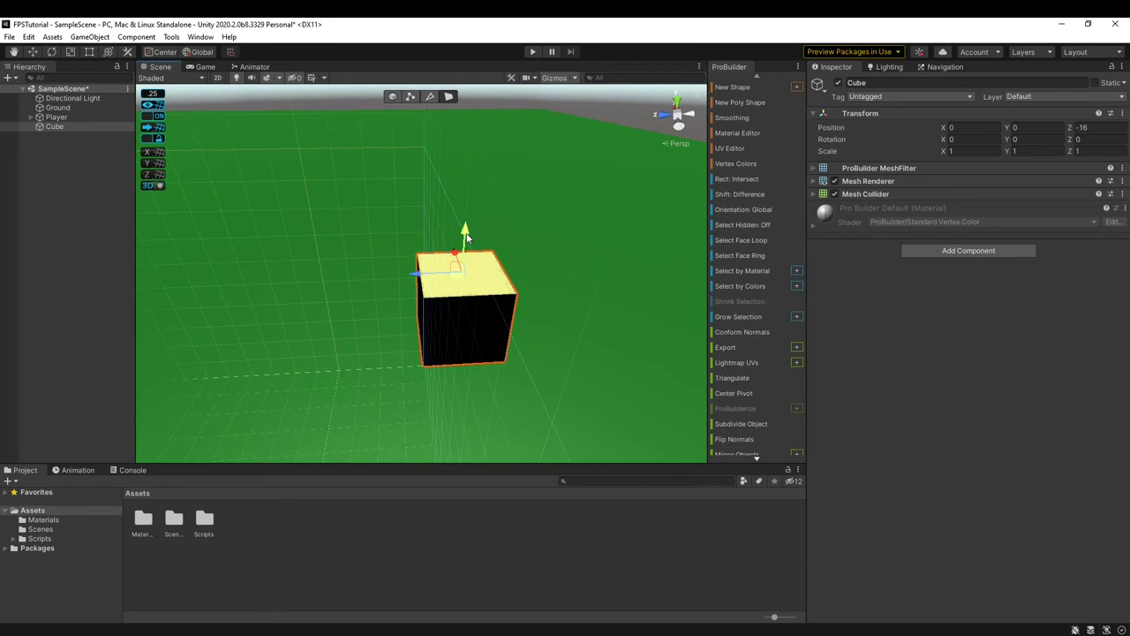
{"action": "left_click_drag", "start_coordinate": [466, 231], "coordinate": [496, 88]}
Examine the extruded block from several sides and look through the ProBuilder face operations.
{"action": "right_click_drag", "start_coordinate": [528, 173], "coordinate": [255, 156]}
{"action": "key", "text": "d"}
{"action": "key", "text": "s"}
{"action": "right_click_drag", "start_coordinate": [327, 170], "coordinate": [380, 195]}
{"action": "key", "text": "d"}
{"action": "key", "text": "w"}
{"action": "key", "text": "a"}
{"action": "key", "text": "s"}
{"action": "scroll", "coordinate": [730, 388], "scroll_direction": "down", "scroll_amount": 3}
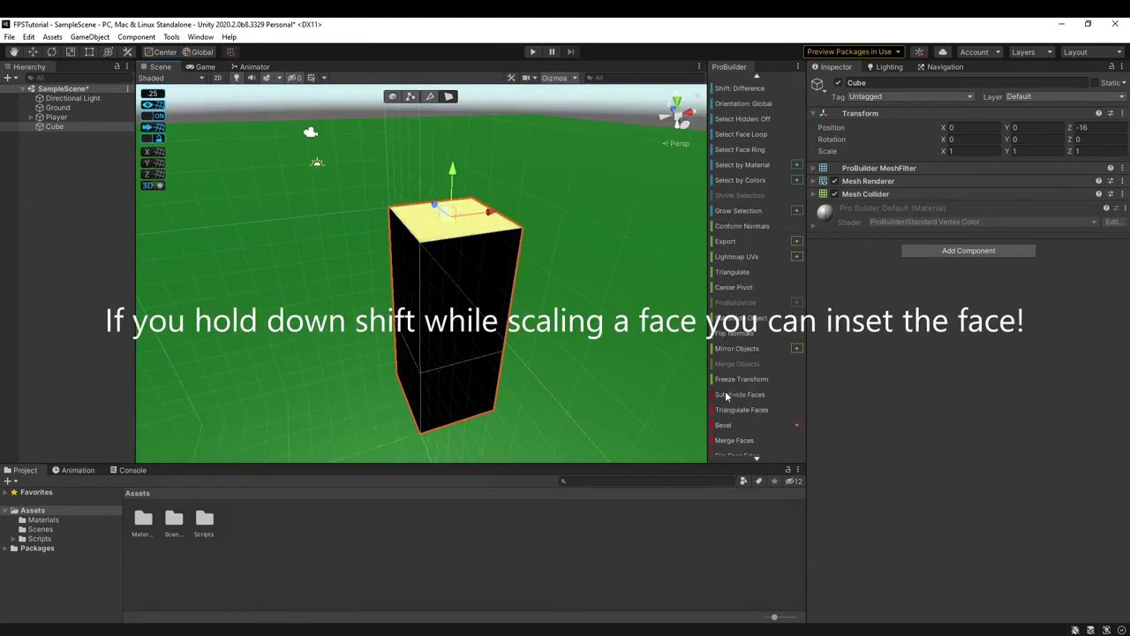
{"action": "left_click", "coordinate": [745, 430]}
{"action": "right_click_drag", "start_coordinate": [544, 307], "coordinate": [899, 313]}
{"action": "key", "text": "d"}
{"action": "key", "text": "w"}
{"action": "key", "text": "a"}
{"action": "key", "text": "w"}
{"action": "right_click_drag", "start_coordinate": [556, 287], "coordinate": [598, 283]}
{"action": "key", "text": "d"}
{"action": "key", "text": "a"}
{"action": "left_click_drag", "start_coordinate": [599, 283], "coordinate": [710, 317], "text": "alt"}
{"action": "scroll", "coordinate": [767, 399], "scroll_direction": "down", "scroll_amount": 4}
{"action": "scroll", "coordinate": [617, 371], "scroll_direction": "down", "scroll_amount": 5}
{"action": "right_click_drag", "start_coordinate": [560, 328], "coordinate": [474, 328]}
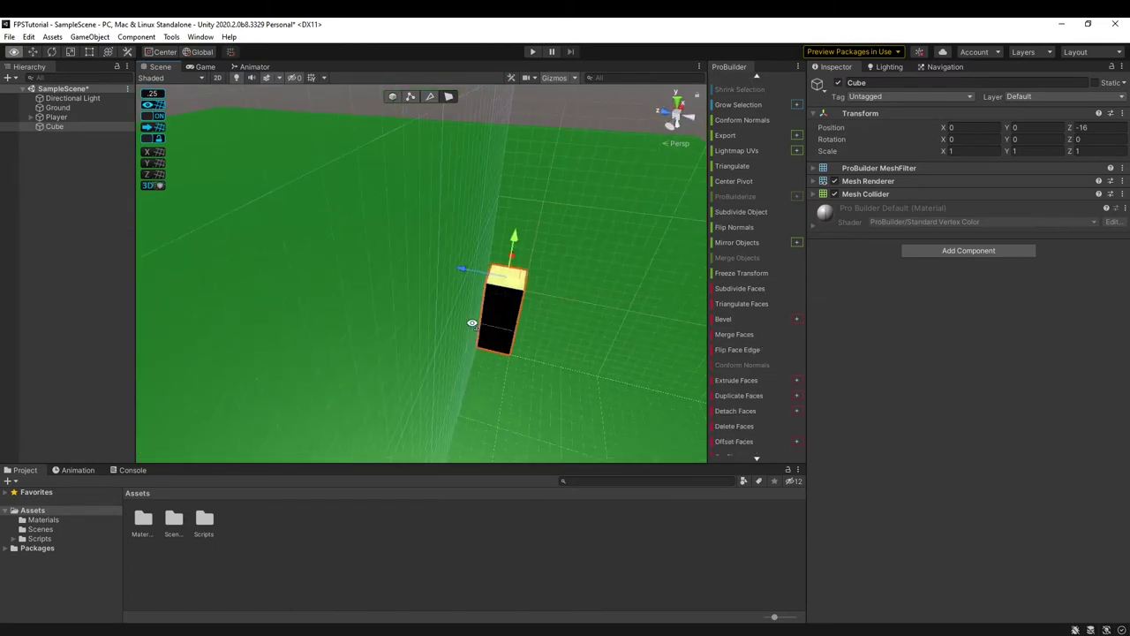
Lower the block's top face along the Y axis to shorten it to about cube height.
{"action": "left_click_drag", "start_coordinate": [513, 240], "coordinate": [507, 279]}
{"action": "right_click_drag", "start_coordinate": [520, 309], "coordinate": [550, 341]}
{"action": "key", "text": "f"}
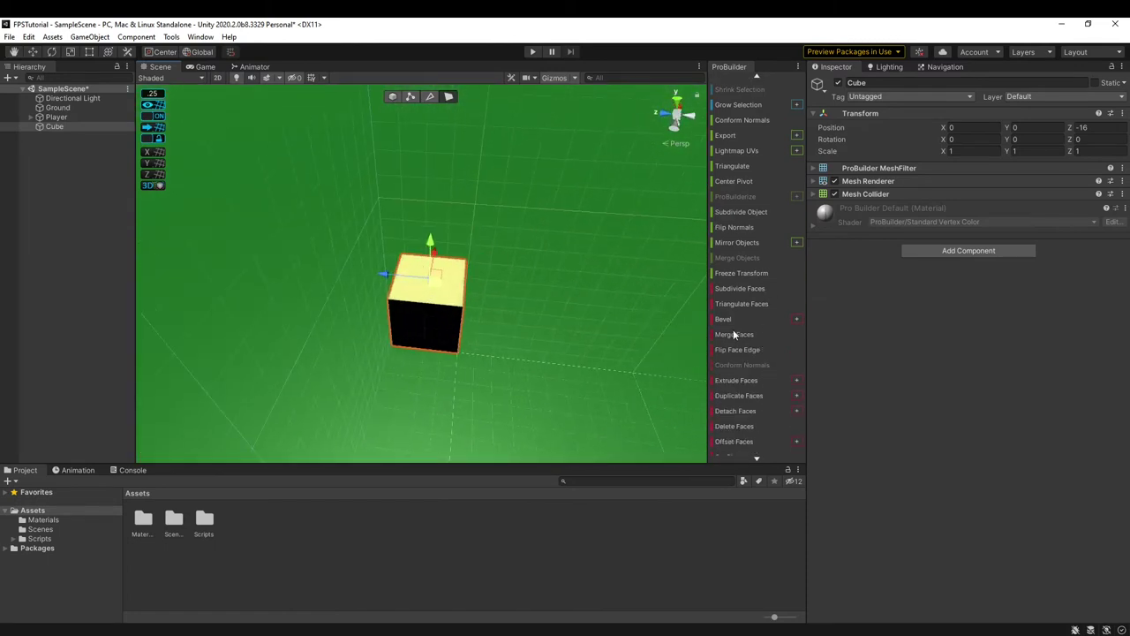
Switch to object editing and flip the cube's normals so its faces point inward.
{"action": "left_click", "coordinate": [392, 99]}
{"action": "right_click_drag", "start_coordinate": [502, 277], "coordinate": [538, 277]}
{"action": "right_click_drag", "start_coordinate": [385, 270], "coordinate": [349, 285]}
{"action": "left_click_drag", "start_coordinate": [349, 285], "coordinate": [632, 289], "text": "alt"}
{"action": "left_click", "coordinate": [738, 292]}
{"action": "right_click_drag", "start_coordinate": [530, 269], "coordinate": [477, 154]}
Switch back to face editing and raise the cube's ceiling face along the Y axis.
{"action": "left_click", "coordinate": [451, 99]}
{"action": "right_click_drag", "start_coordinate": [438, 247], "coordinate": [461, 233]}
{"action": "left_click_drag", "start_coordinate": [402, 246], "coordinate": [412, 96]}
{"action": "right_click_drag", "start_coordinate": [457, 295], "coordinate": [424, 308]}
Select a side wall face and move it outward along the Z axis to widen the interior.
{"action": "left_click", "coordinate": [336, 263]}
{"action": "left_click_drag", "start_coordinate": [335, 263], "coordinate": [365, 246], "text": "alt"}
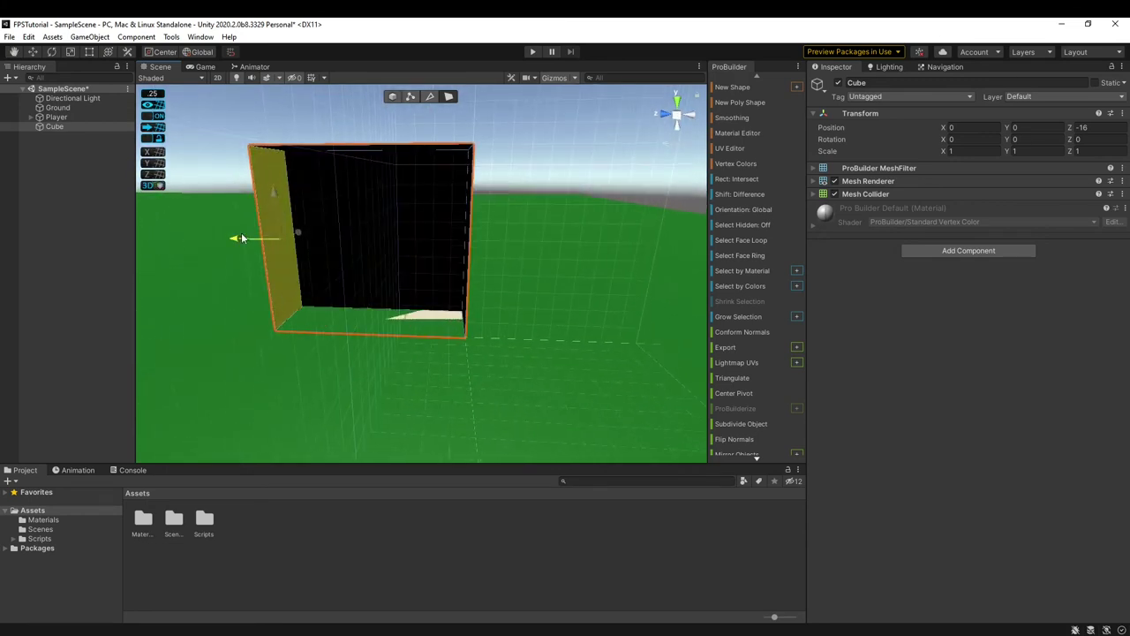
{"action": "right_click_drag", "start_coordinate": [285, 247], "coordinate": [602, 192]}
{"action": "key", "text": "s"}
{"action": "key", "text": "w"}
{"action": "key", "text": "s"}
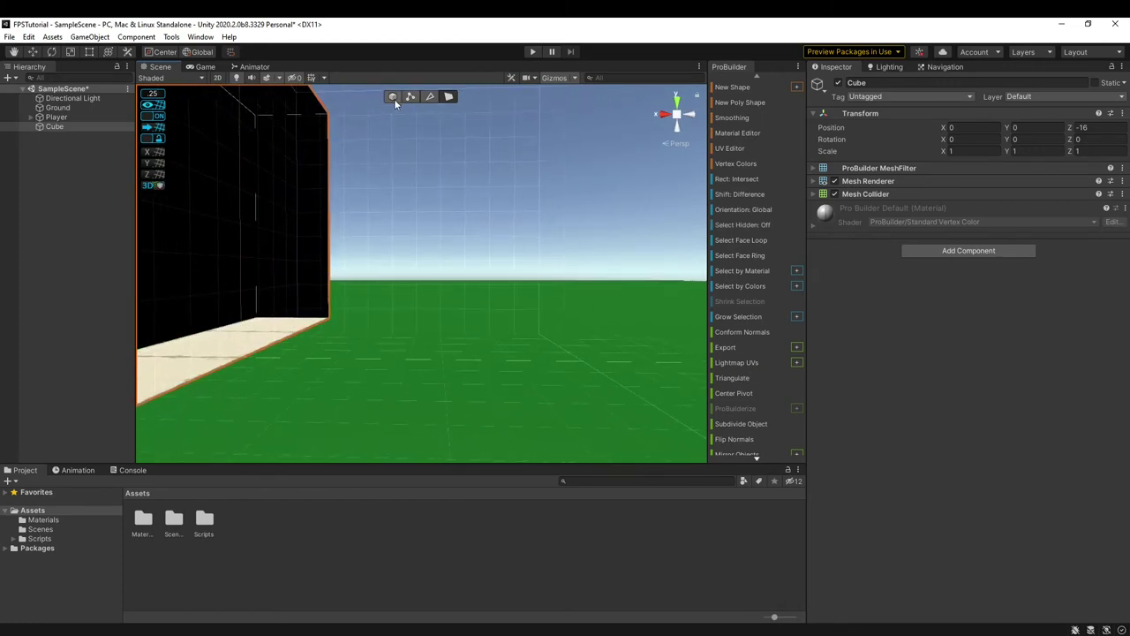
Switch to object editing and turn off the scene lighting in the Scene view.
{"action": "left_click", "coordinate": [394, 97]}
{"action": "left_click", "coordinate": [749, 298]}
{"action": "right_click_drag", "start_coordinate": [406, 344], "coordinate": [179, 245]}
{"action": "key", "text": "w"}
{"action": "key", "text": "s"}
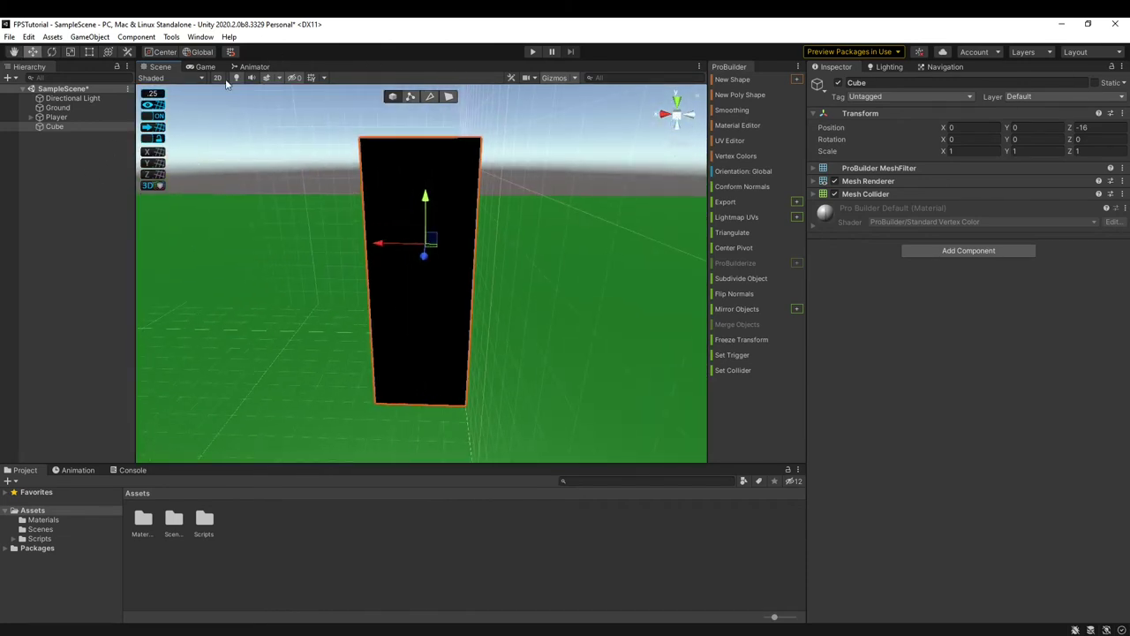
{"action": "left_click", "coordinate": [237, 78]}
Return to face editing, select a side wall face and move it outward along the X axis to widen the room.
{"action": "right_click_drag", "start_coordinate": [468, 270], "coordinate": [494, 329]}
{"action": "key", "text": "w"}
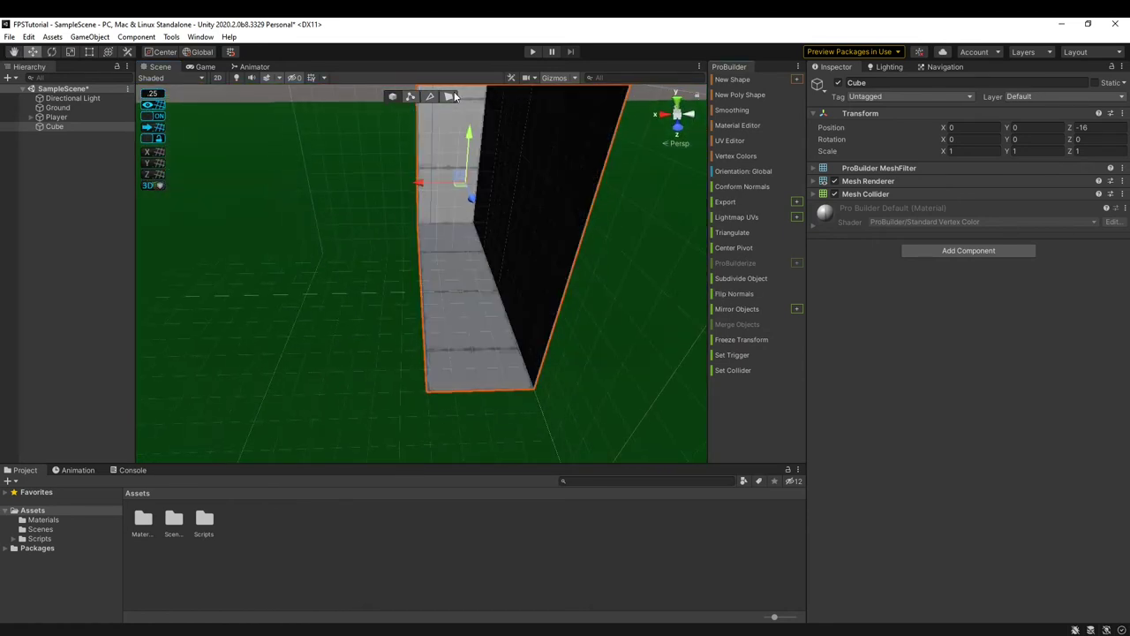
{"action": "left_click", "coordinate": [453, 95]}
{"action": "left_click", "coordinate": [502, 173]}
{"action": "right_click_drag", "start_coordinate": [521, 204], "coordinate": [523, 212]}
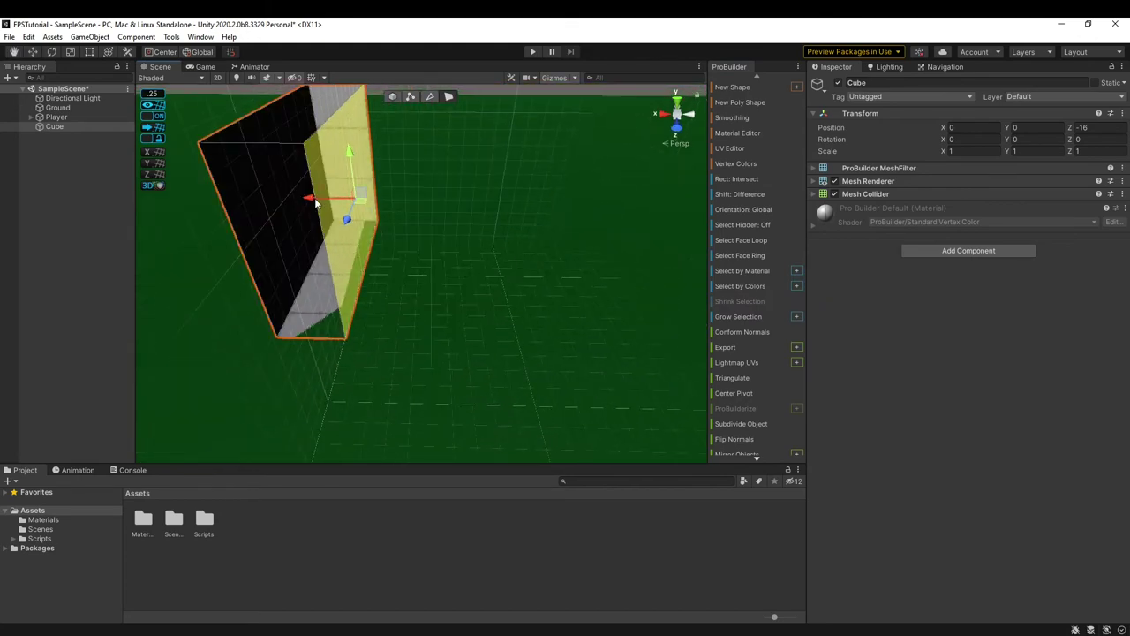
{"action": "right_click_drag", "start_coordinate": [315, 202], "coordinate": [599, 179]}
Switch to vertex editing, select the two upper vertices at the room's open front and collapse them into one.
{"action": "left_click", "coordinate": [411, 97]}
{"action": "right_click_drag", "start_coordinate": [412, 96], "coordinate": [362, 195]}
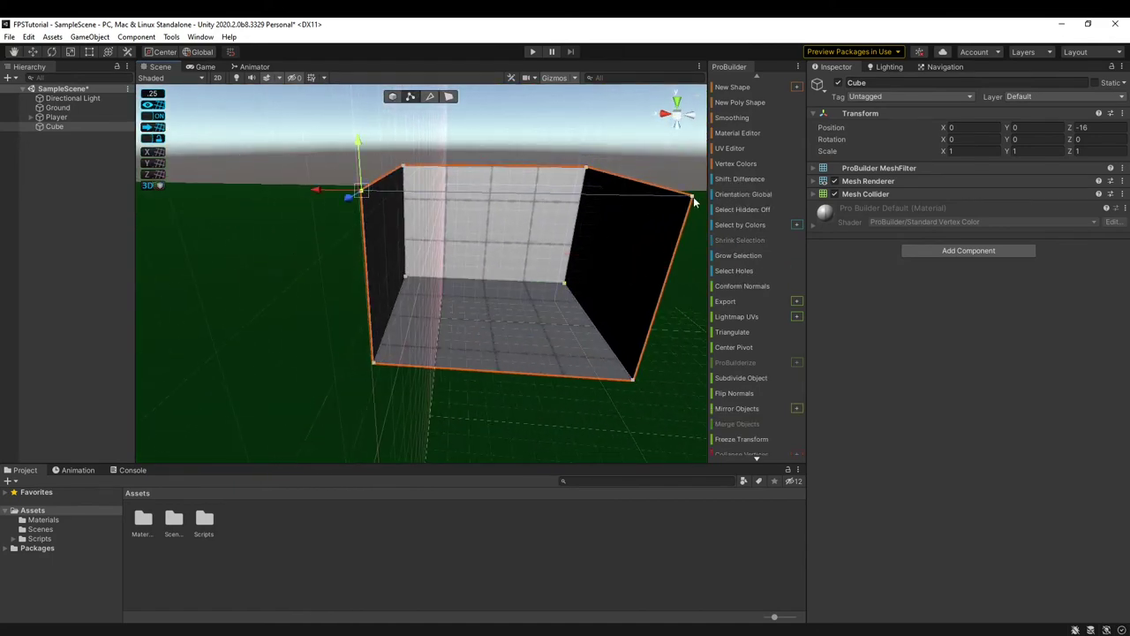
{"action": "scroll", "coordinate": [752, 413], "scroll_direction": "down", "scroll_amount": 3}
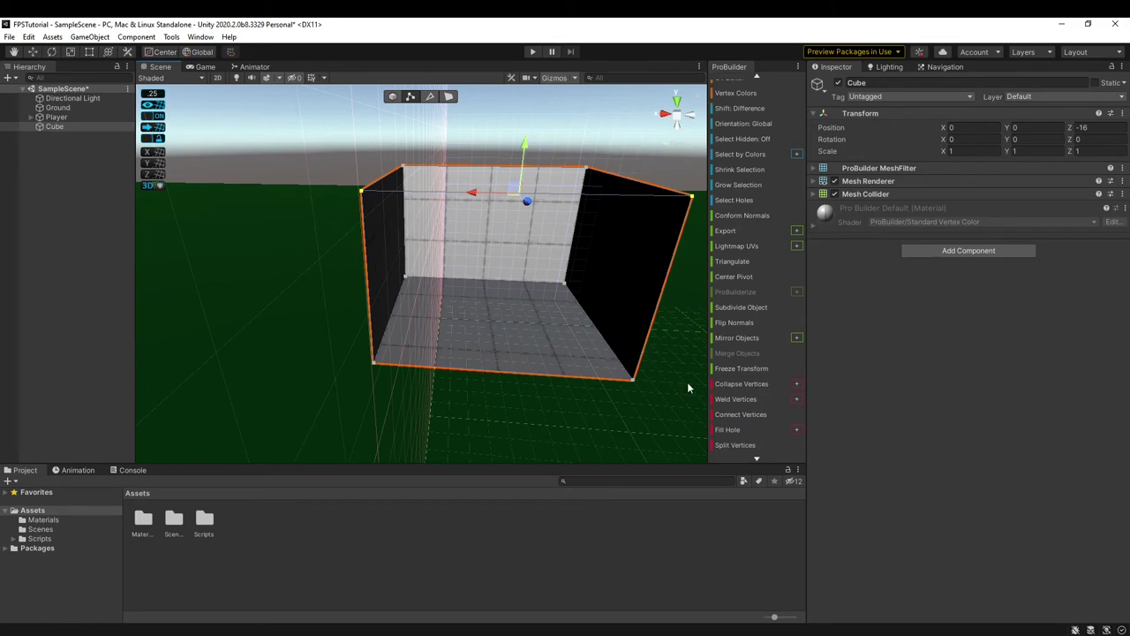
{"action": "right_click_drag", "start_coordinate": [624, 373], "coordinate": [559, 332]}
{"action": "key", "text": "w"}
{"action": "key", "text": "s"}
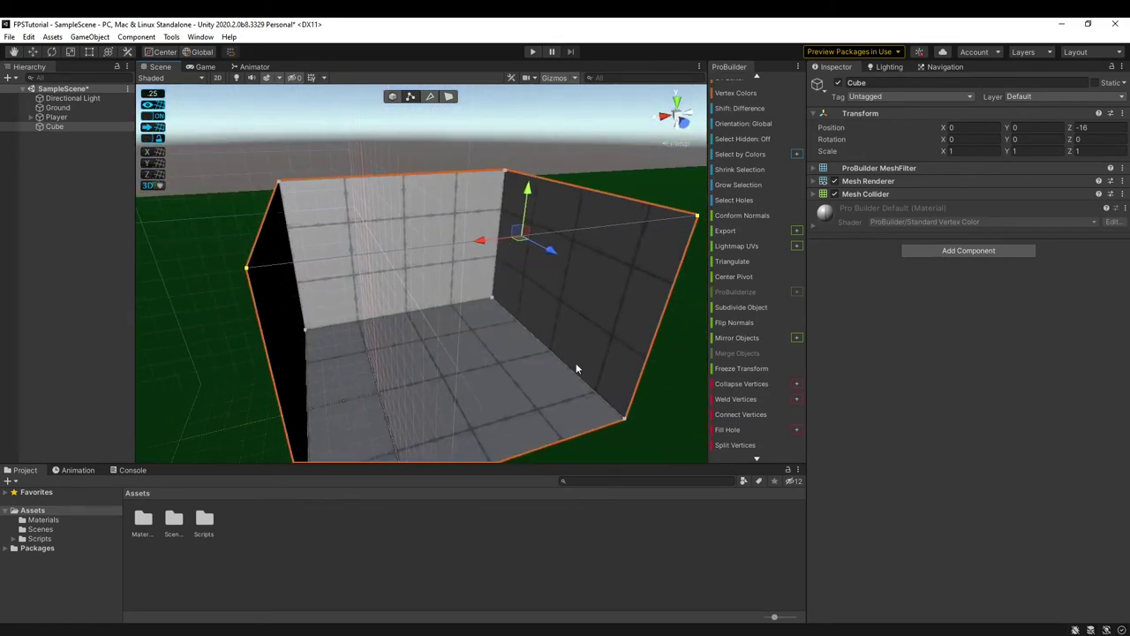
{"action": "right_click_drag", "start_coordinate": [482, 197], "coordinate": [340, 221]}
{"action": "key", "text": "d"}
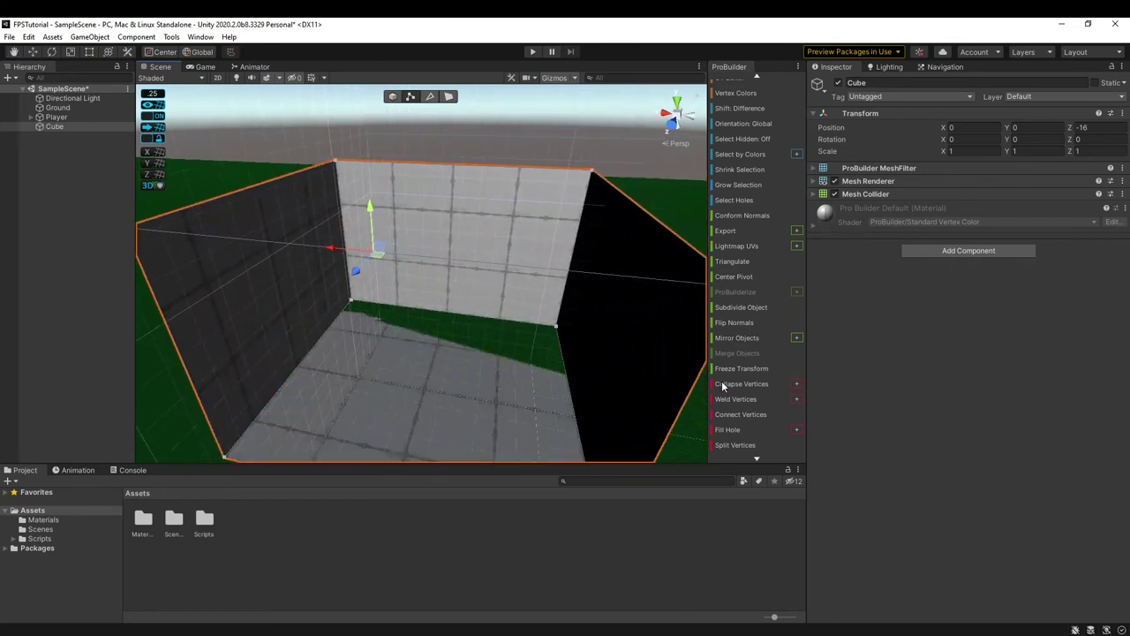
{"action": "left_click", "coordinate": [723, 386]}
Examine the room's shape around the collapsed vertex from several sides.
{"action": "key", "text": "w"}
{"action": "right_click_drag", "start_coordinate": [500, 291], "coordinate": [562, 309]}
{"action": "key", "text": "s"}
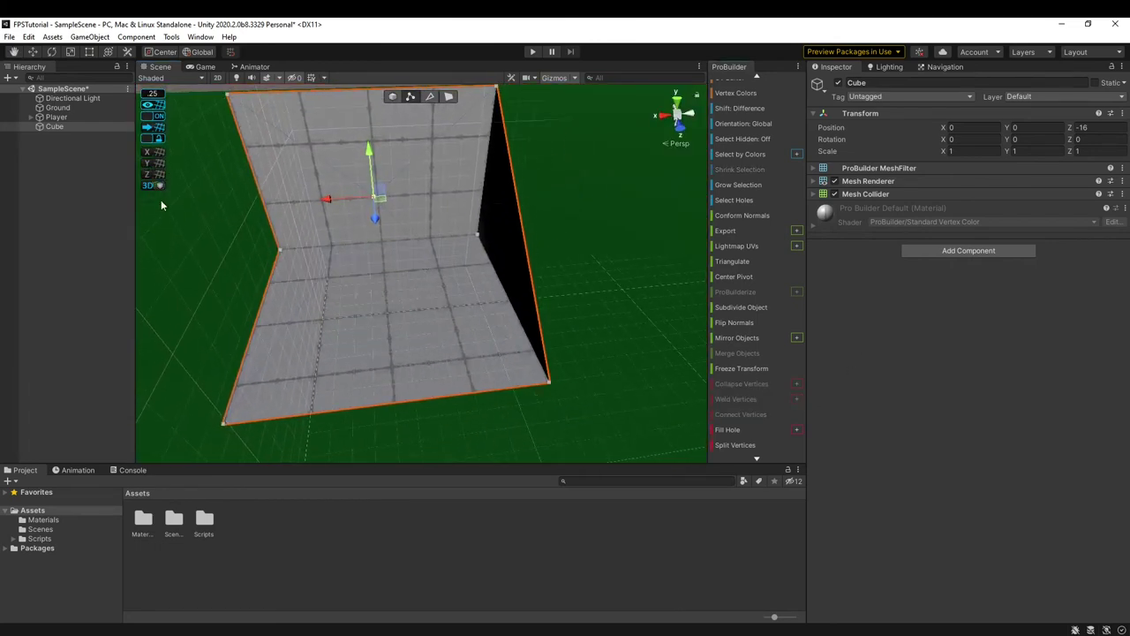
{"action": "key", "text": "a"}
{"action": "right_click_drag", "start_coordinate": [519, 203], "coordinate": [911, 146]}
{"action": "left_click_drag", "start_coordinate": [579, 144], "coordinate": [487, 133]}
{"action": "right_click_drag", "start_coordinate": [519, 138], "coordinate": [917, 113]}
{"action": "key", "text": "w"}
{"action": "right_click_drag", "start_coordinate": [481, 232], "coordinate": [492, 267]}
{"action": "key", "text": "w"}
Switch to edge editing and select the ceiling edge that runs to the collapsed vertex.
{"action": "left_click", "coordinate": [431, 97]}
{"action": "left_click", "coordinate": [471, 133]}
{"action": "right_click_drag", "start_coordinate": [474, 142], "coordinate": [572, 179]}
{"action": "scroll", "coordinate": [718, 380], "scroll_direction": "down", "scroll_amount": 2}
{"action": "scroll", "coordinate": [703, 393], "scroll_direction": "down", "scroll_amount": 3}
{"action": "right_click_drag", "start_coordinate": [619, 340], "coordinate": [674, 245]}
{"action": "key", "text": "w"}
{"action": "key", "text": "s"}
{"action": "key", "text": "d"}
{"action": "scroll", "coordinate": [682, 281], "scroll_direction": "down", "scroll_amount": 3}
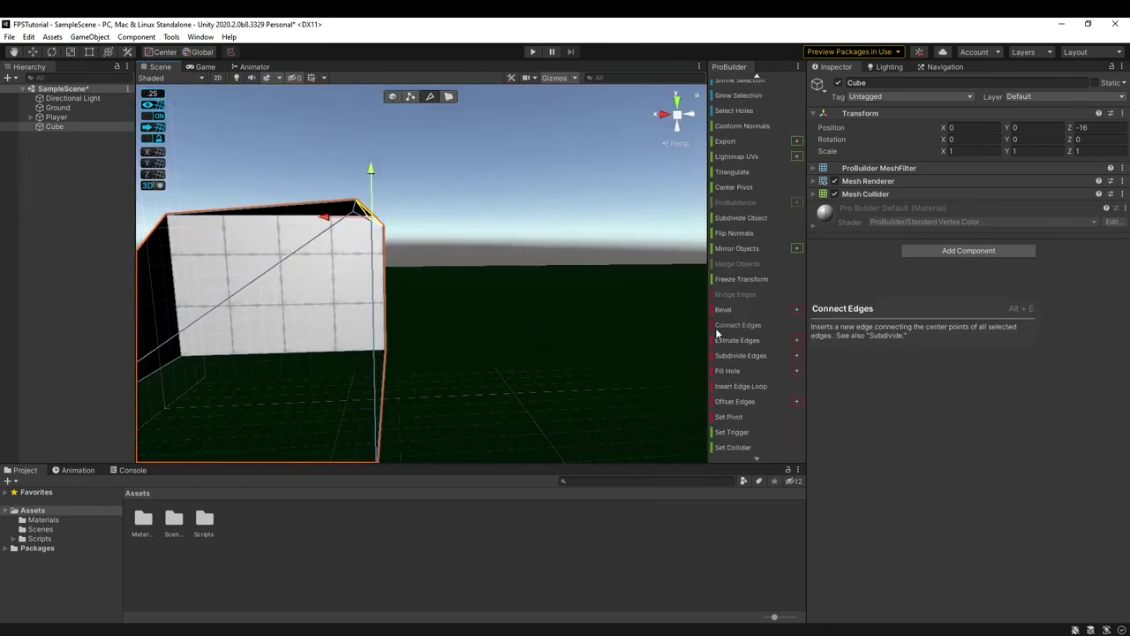
Undo the last changes made to the ceiling edge.
{"action": "key", "text": "ctrl+z"}
{"action": "key", "text": "d"}
{"action": "right_click_drag", "start_coordinate": [562, 246], "coordinate": [378, 270]}
{"action": "key", "text": "ctrl+z"}
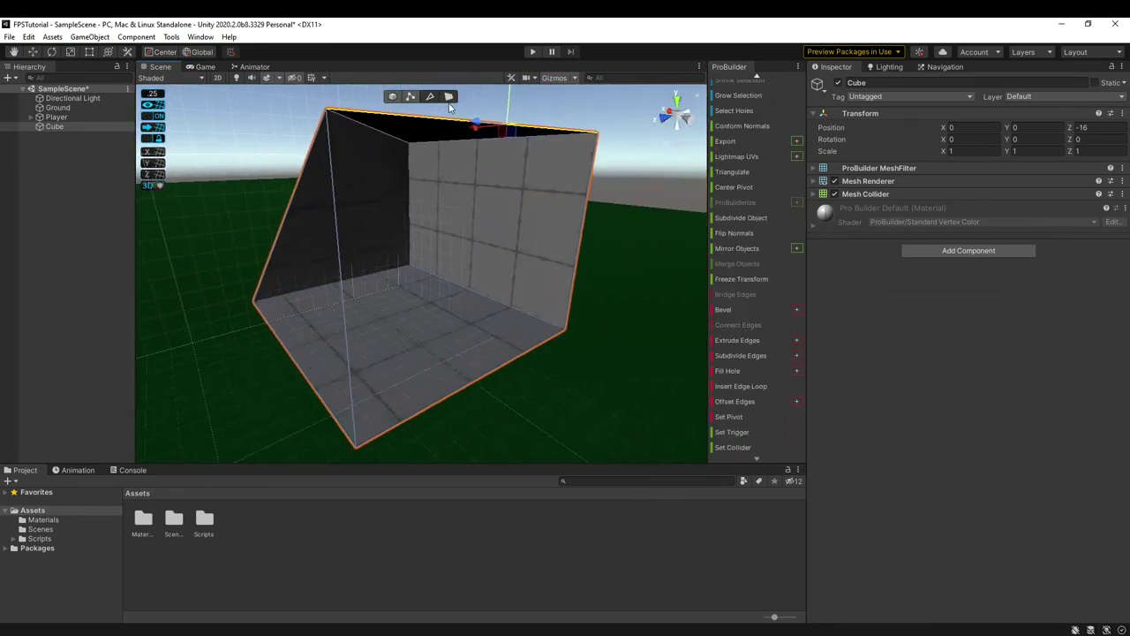
Select a side wall face of the room and delete it, ending in face editing.
{"action": "key", "text": "w"}
{"action": "right_click_drag", "start_coordinate": [468, 238], "coordinate": [388, 106]}
{"action": "key", "text": "a"}
{"action": "left_click", "coordinate": [442, 256]}
{"action": "key", "text": "s"}
{"action": "key", "text": "BackSpace"}
{"action": "key", "text": "w"}
{"action": "left_click", "coordinate": [392, 97]}
{"action": "left_click", "coordinate": [447, 98]}
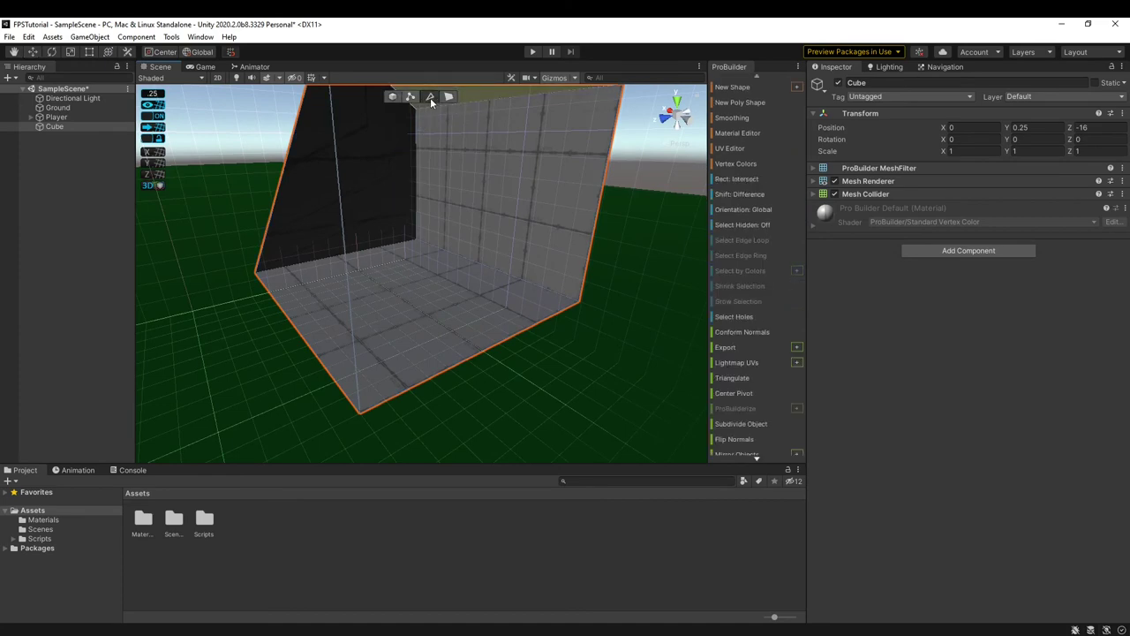
Examine the opening left by the deleted wall from several viewpoints.
{"action": "right_click_drag", "start_coordinate": [446, 287], "coordinate": [510, 239]}
{"action": "key", "text": "s"}
{"action": "key", "text": "w"}
{"action": "key", "text": "s"}
{"action": "key", "text": "a"}
{"action": "key", "text": "d"}
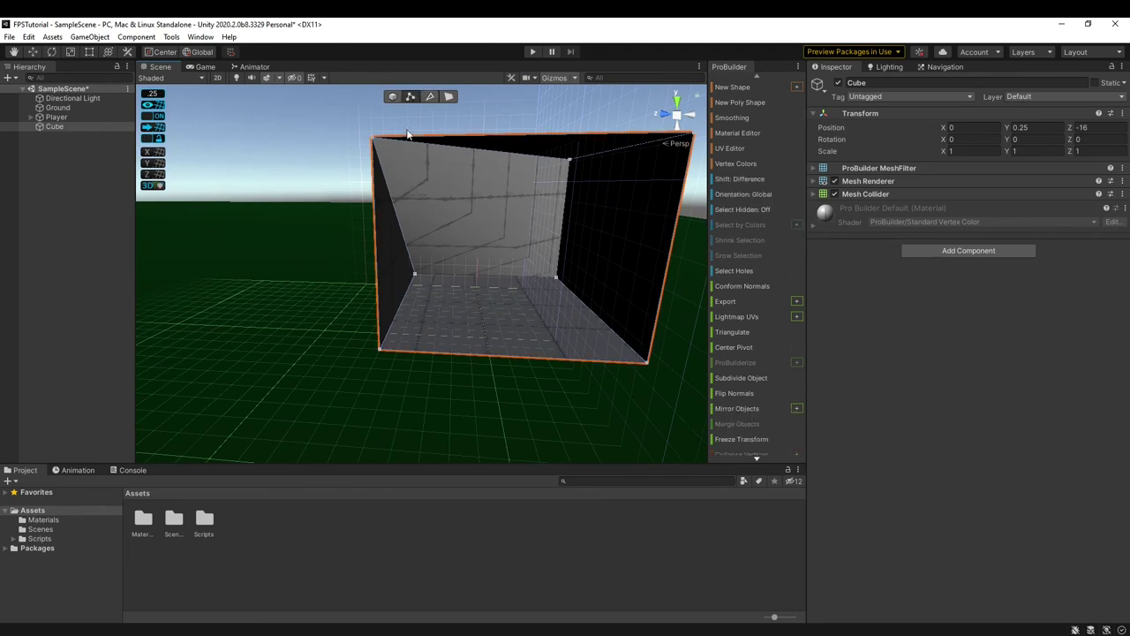
{"action": "right_click_drag", "start_coordinate": [382, 146], "coordinate": [391, 152]}
{"action": "key", "text": "a"}
Switch to edge editing, select the edges around the open side of the room and fill the hole.
{"action": "left_click", "coordinate": [434, 98]}
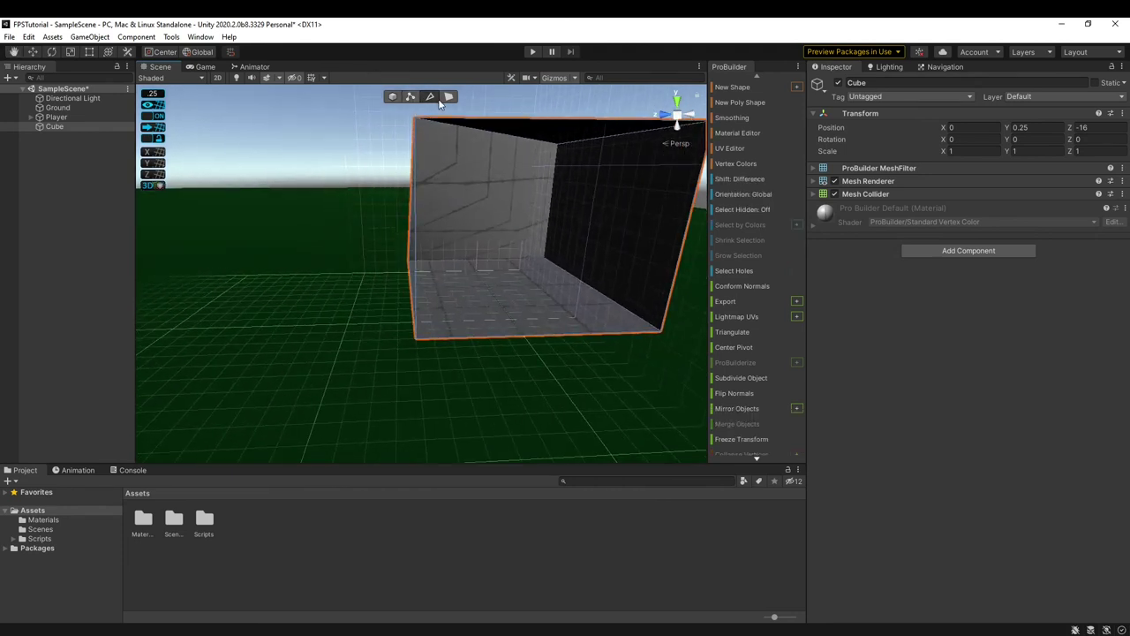
{"action": "left_click", "coordinate": [420, 302]}
{"action": "right_click_drag", "start_coordinate": [422, 300], "coordinate": [351, 319]}
{"action": "key", "text": "a"}
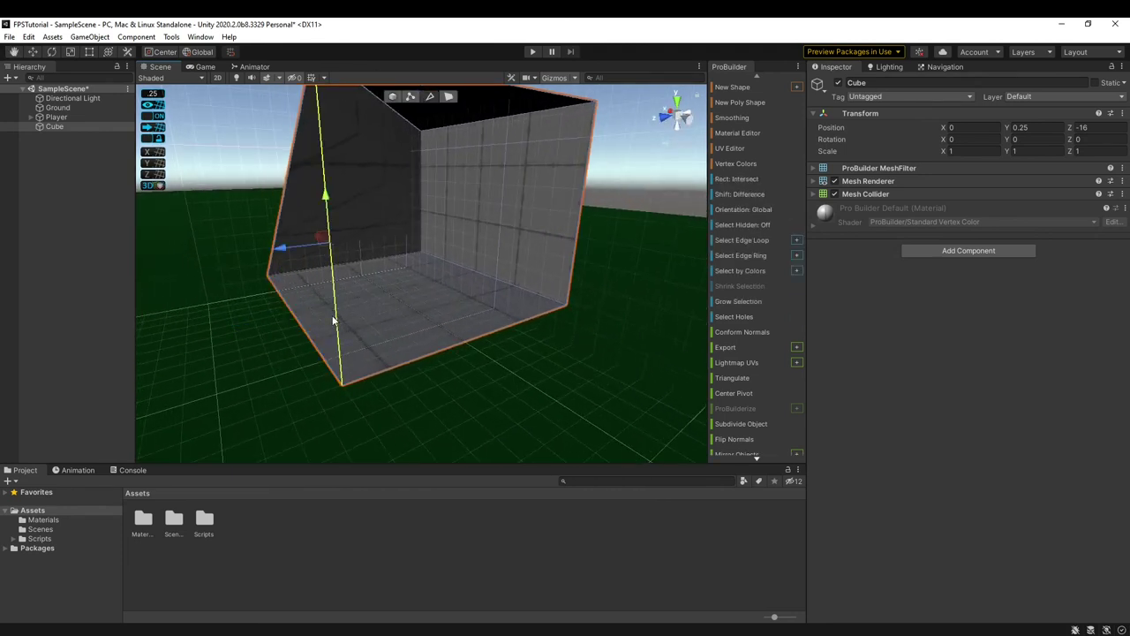
{"action": "left_click", "coordinate": [386, 360], "text": "shift"}
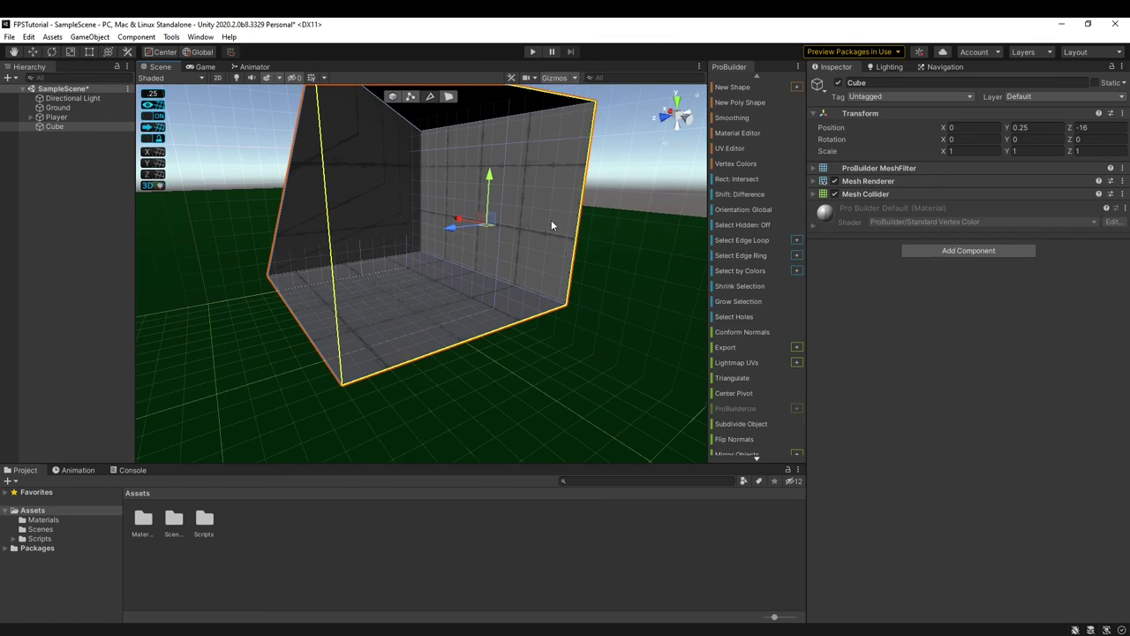
{"action": "left_click_drag", "start_coordinate": [551, 231], "coordinate": [619, 238], "text": "alt"}
{"action": "scroll", "coordinate": [755, 425], "scroll_direction": "down", "scroll_amount": 6}
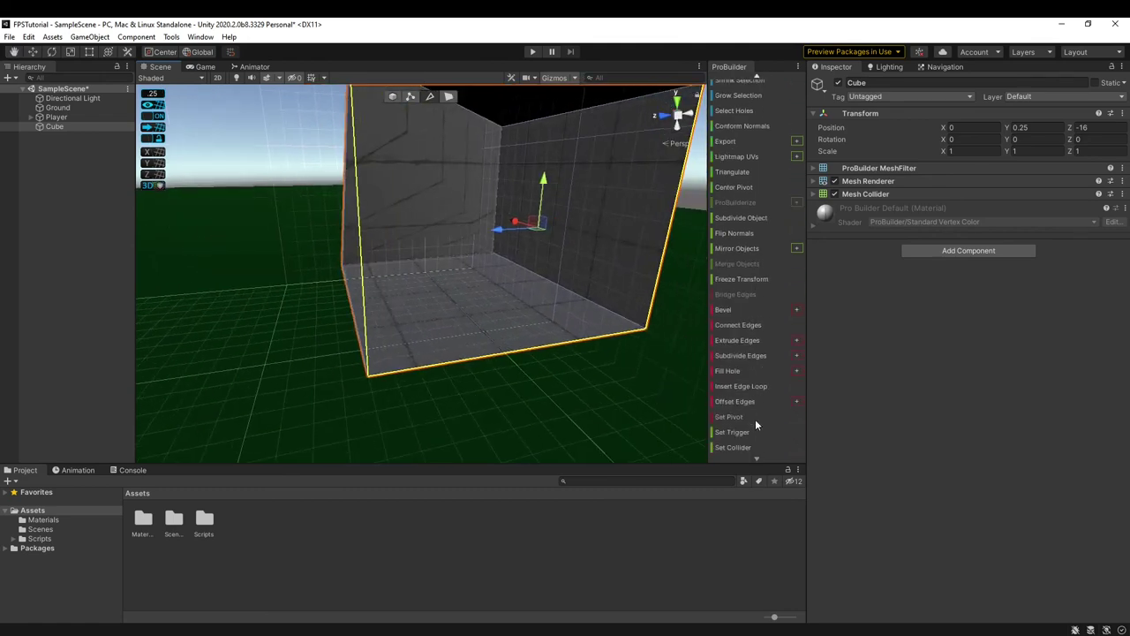
{"action": "left_click", "coordinate": [742, 374]}
Switch to object editing and delete the whole cube from the scene.
{"action": "left_click_drag", "start_coordinate": [387, 352], "coordinate": [475, 354], "text": "alt"}
{"action": "right_click_drag", "start_coordinate": [475, 354], "coordinate": [442, 376]}
{"action": "left_click", "coordinate": [393, 96]}
{"action": "key", "text": "Delete"}
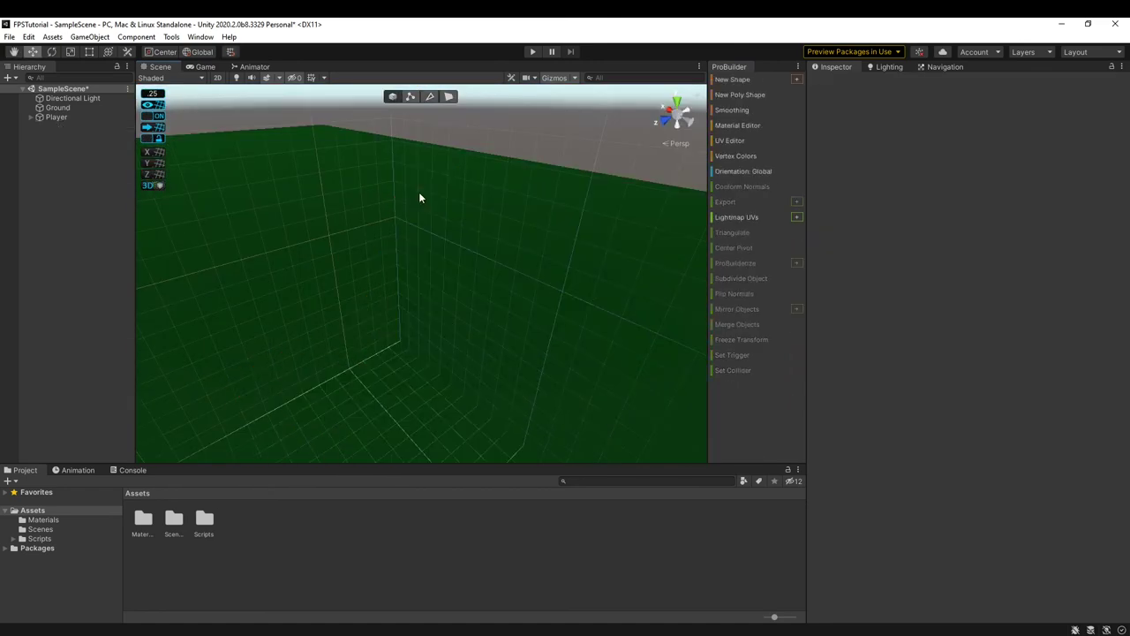